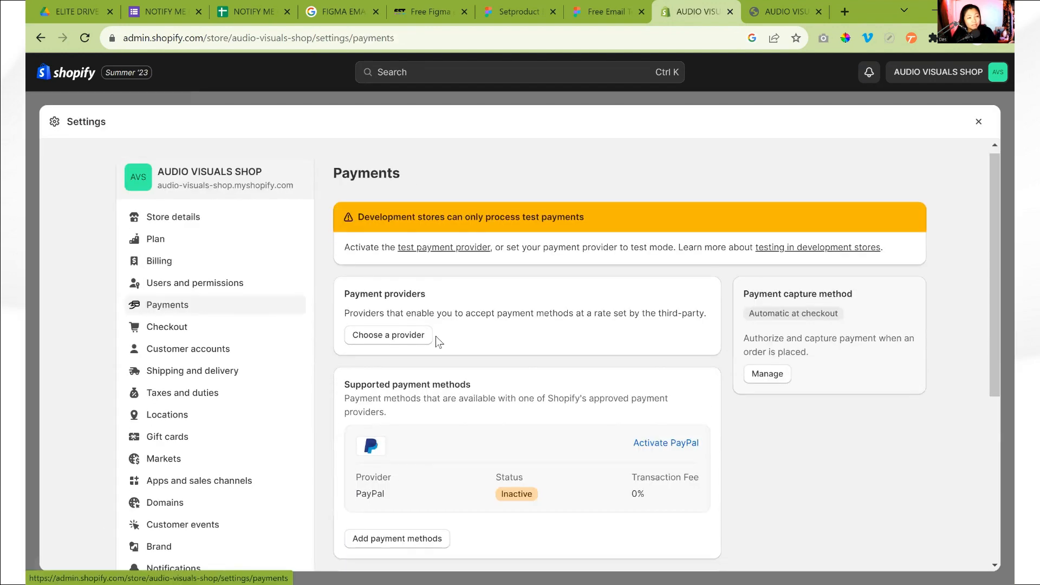
Open the list of third-party payment providers and filter it by the Visa payment method
scroll(407, 360, down, 3)
scroll(401, 350, up, 3)
click(399, 341)
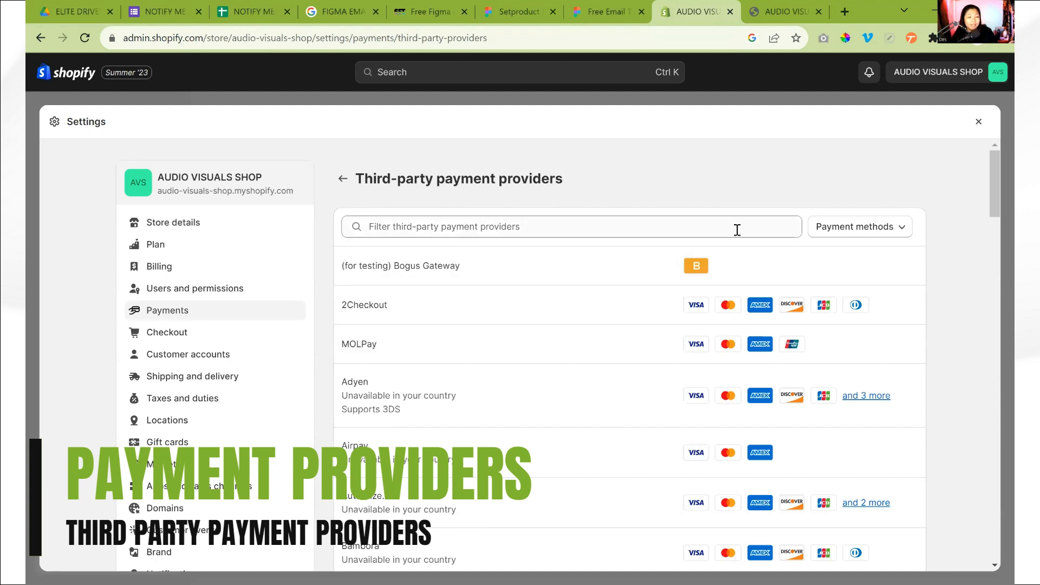
click(886, 238)
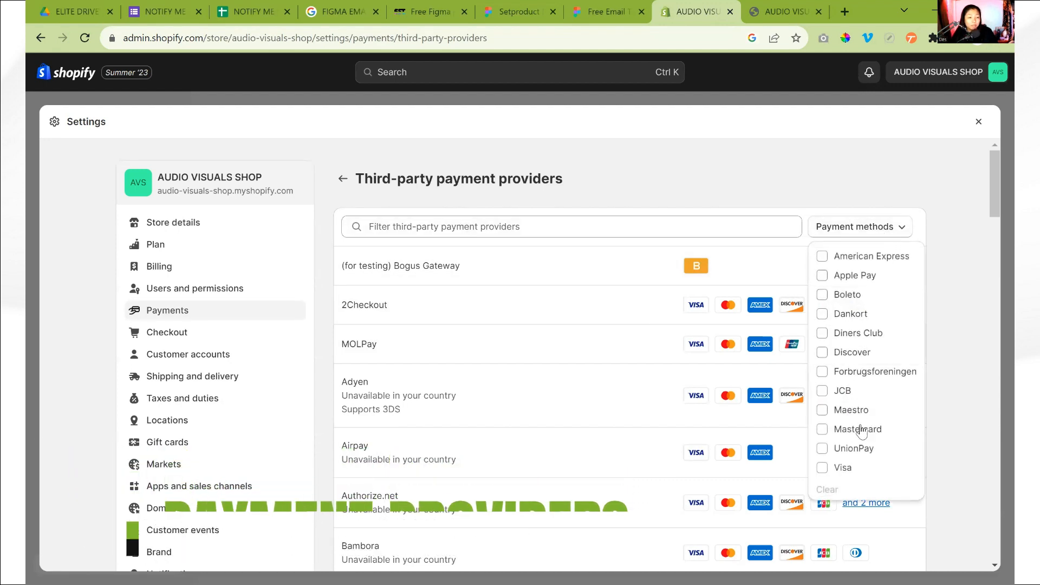
click(845, 470)
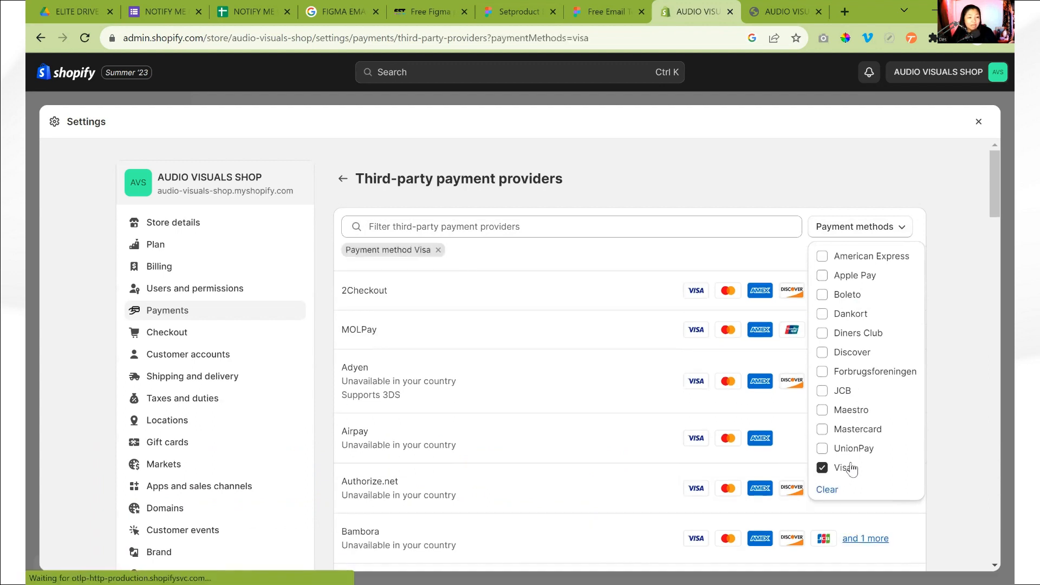
click(888, 185)
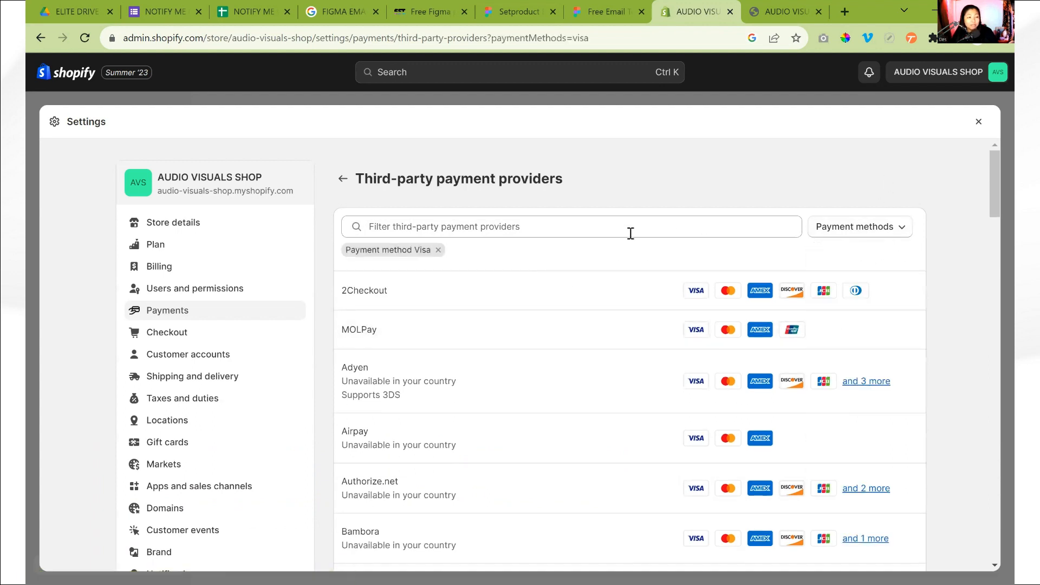
Examine the Visa-supporting providers for country availability and accepted cards, and view the payment method filter options
scroll(434, 390, down, 3)
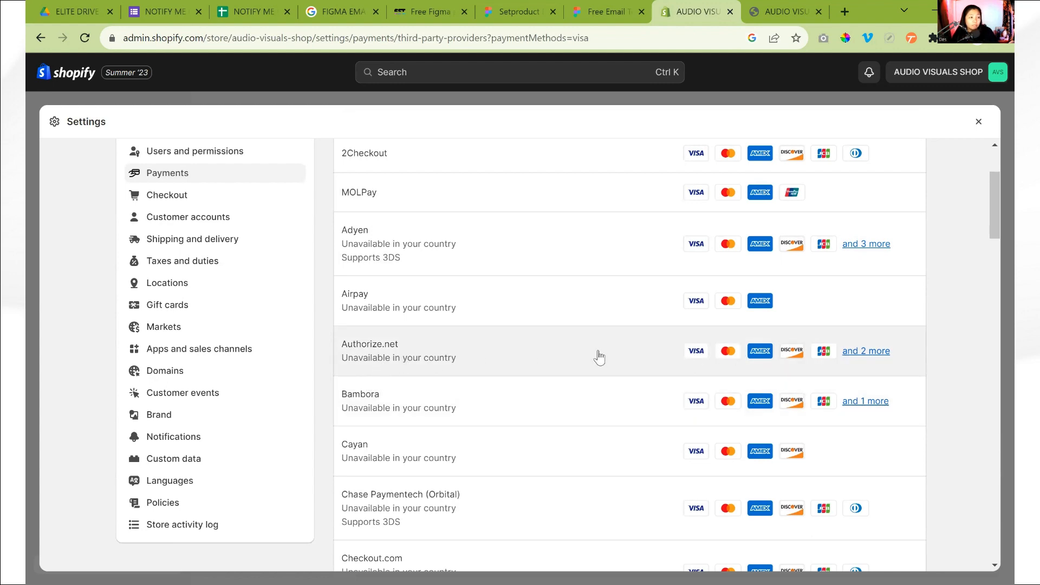
scroll(476, 262, up, 3)
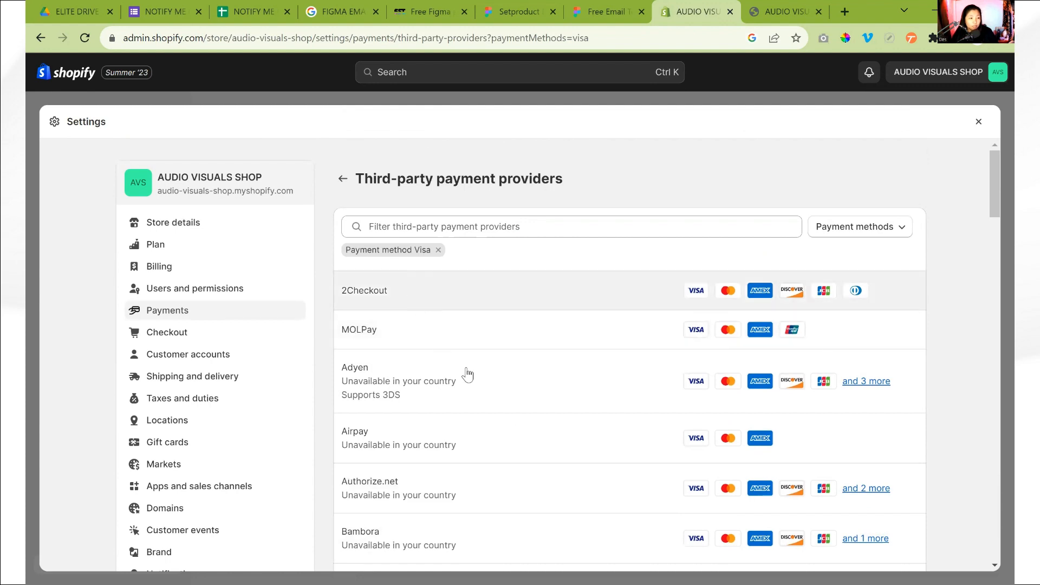
scroll(467, 372, down, 20)
scroll(517, 413, up, 20)
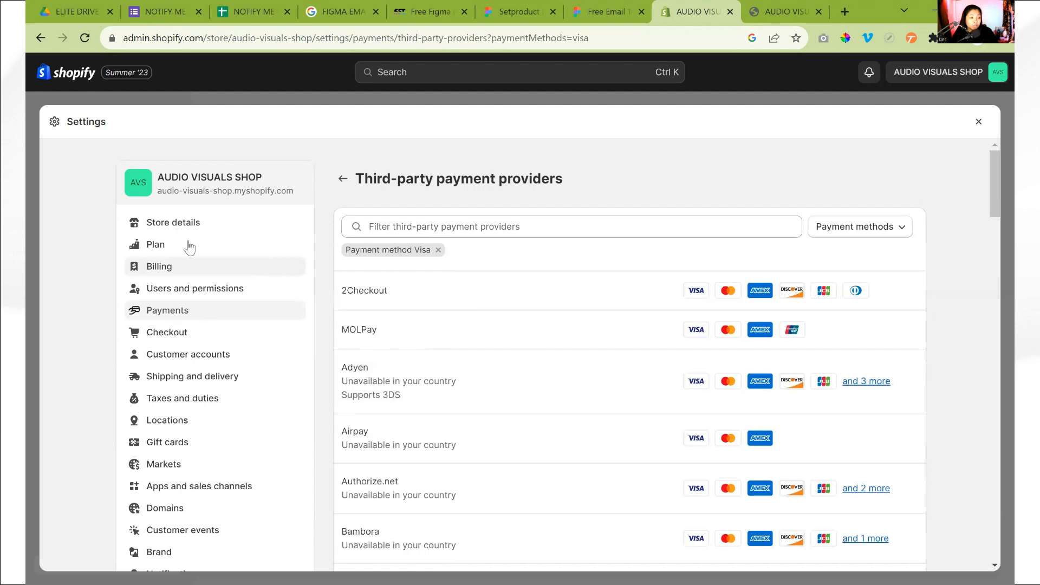
scroll(193, 222, down, 4)
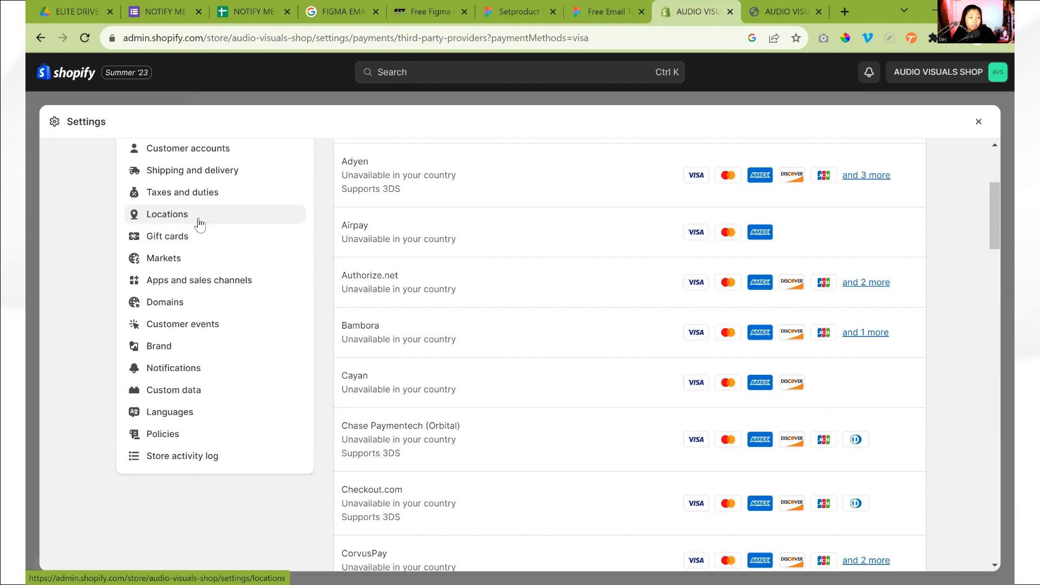
scroll(626, 349, up, 4)
scroll(575, 298, down, 3)
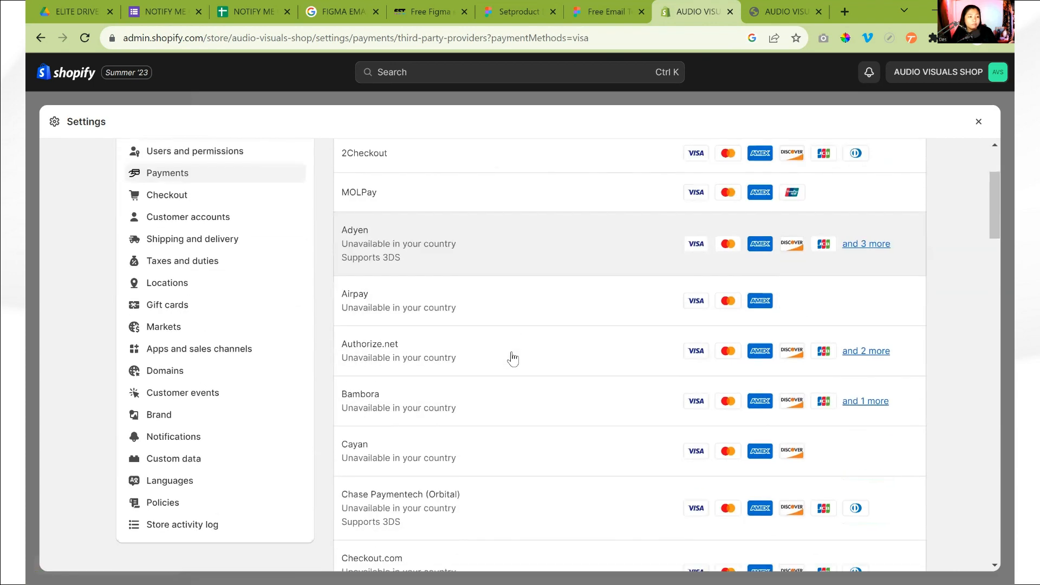
scroll(463, 418, down, 1)
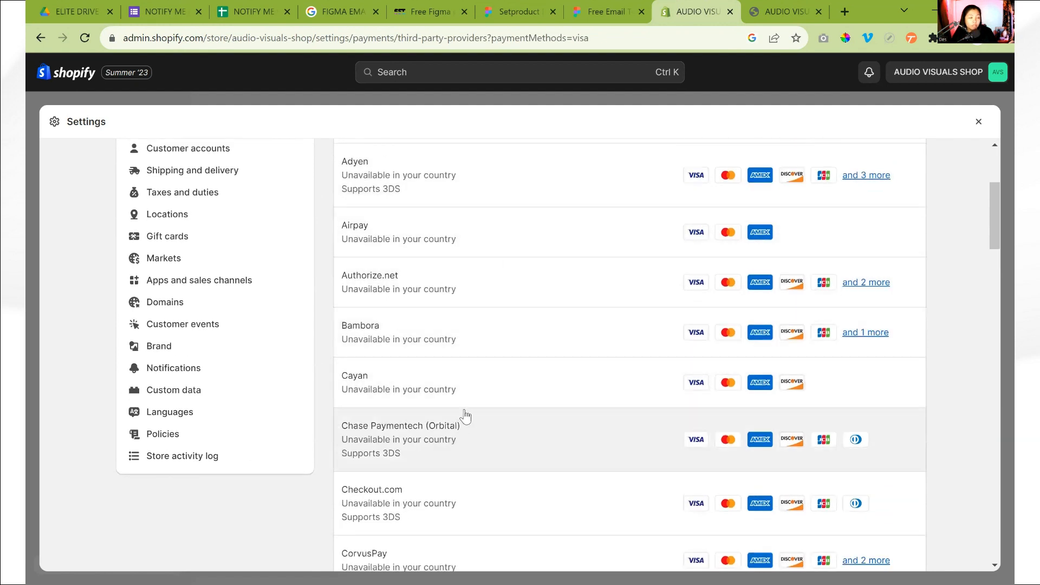
scroll(465, 416, up, 4)
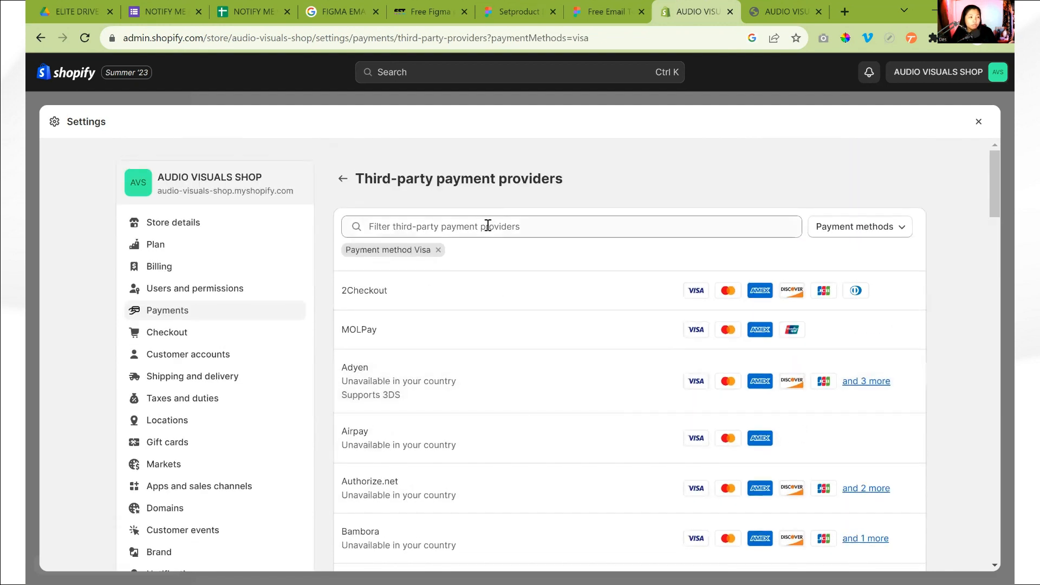
click(488, 226)
click(887, 232)
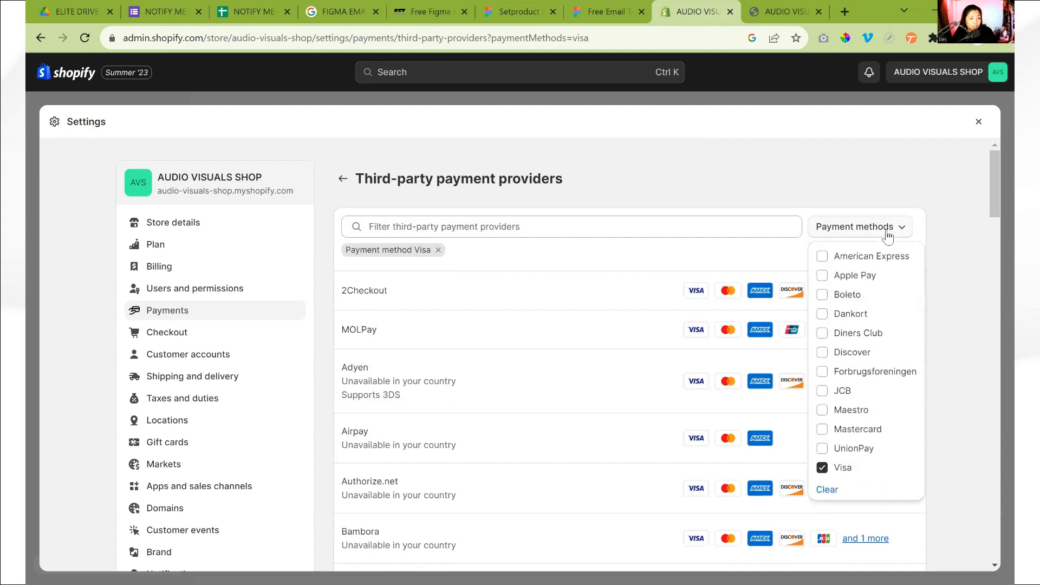
click(887, 231)
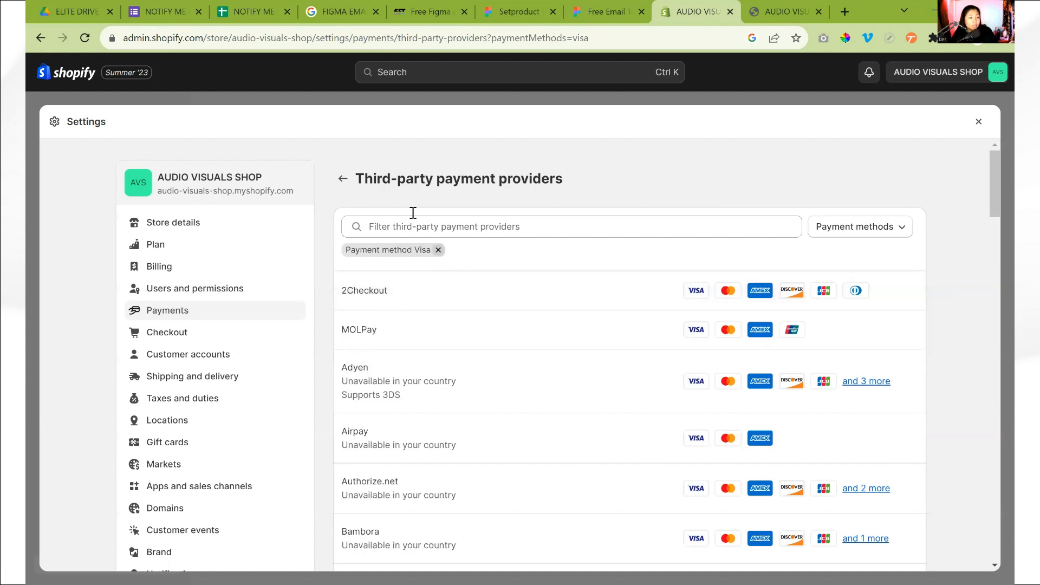
Return to the Payments settings, review the supported payment methods, and view the PayPal Express Checkout activation page
click(343, 178)
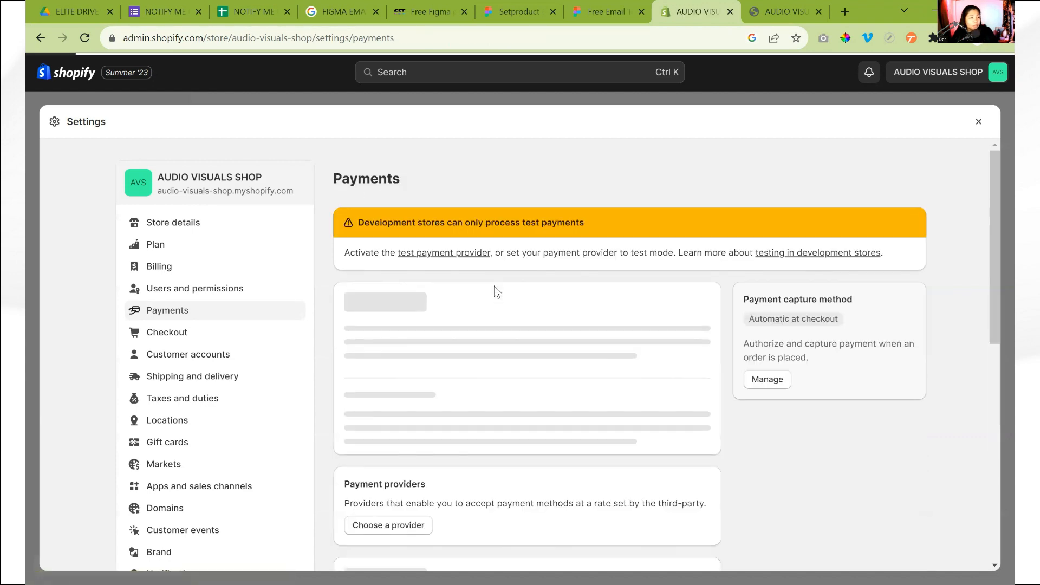
scroll(494, 286, down, 3)
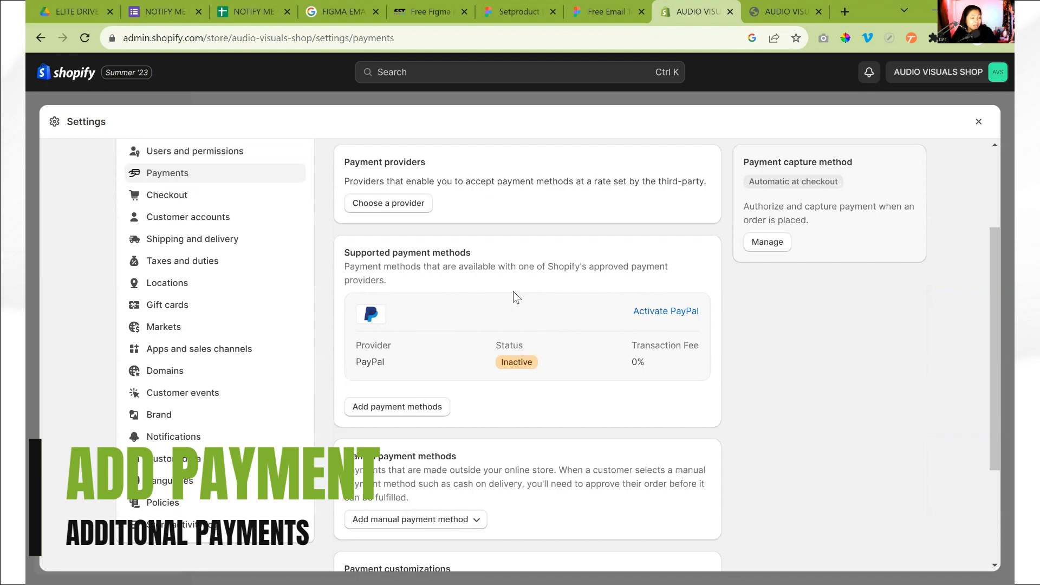
scroll(509, 297, up, 3)
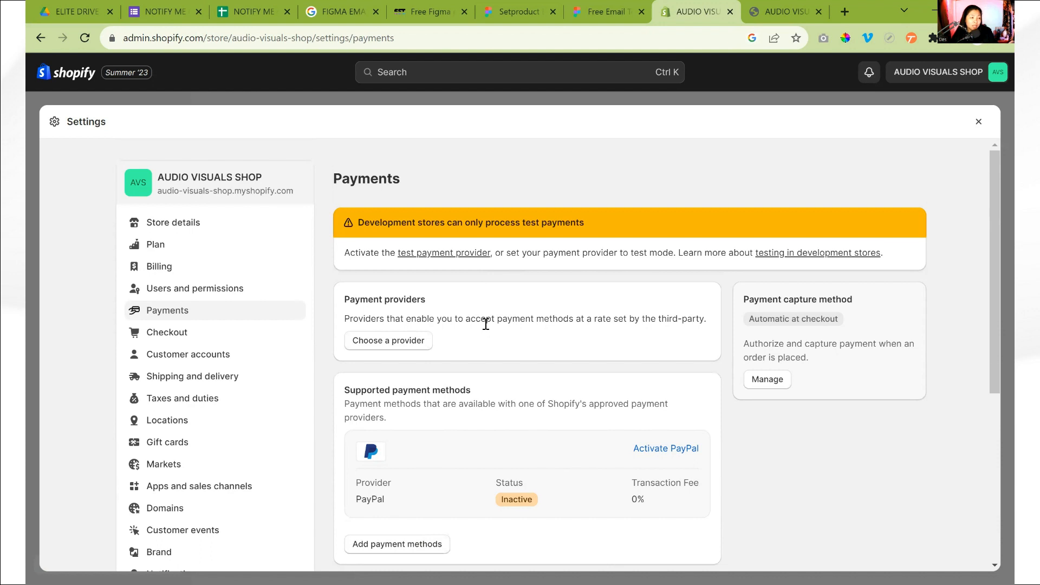
scroll(487, 320, down, 1)
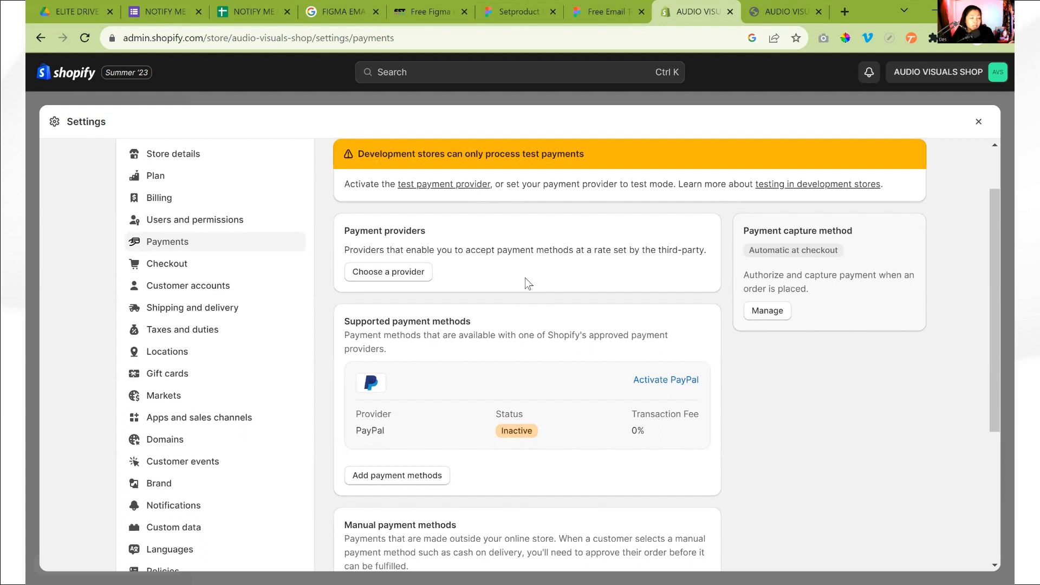
scroll(502, 312, down, 1)
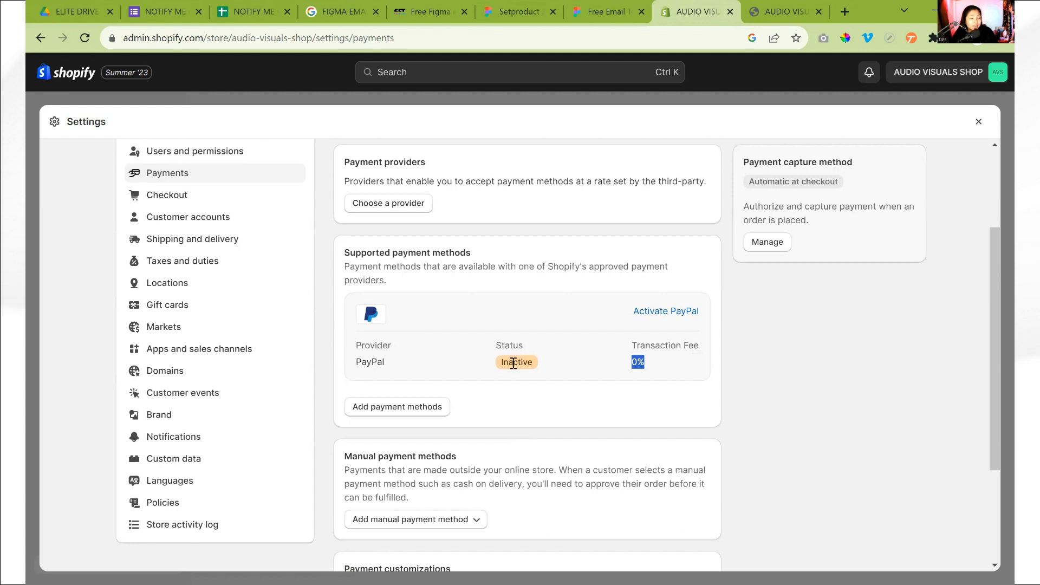
click(696, 318)
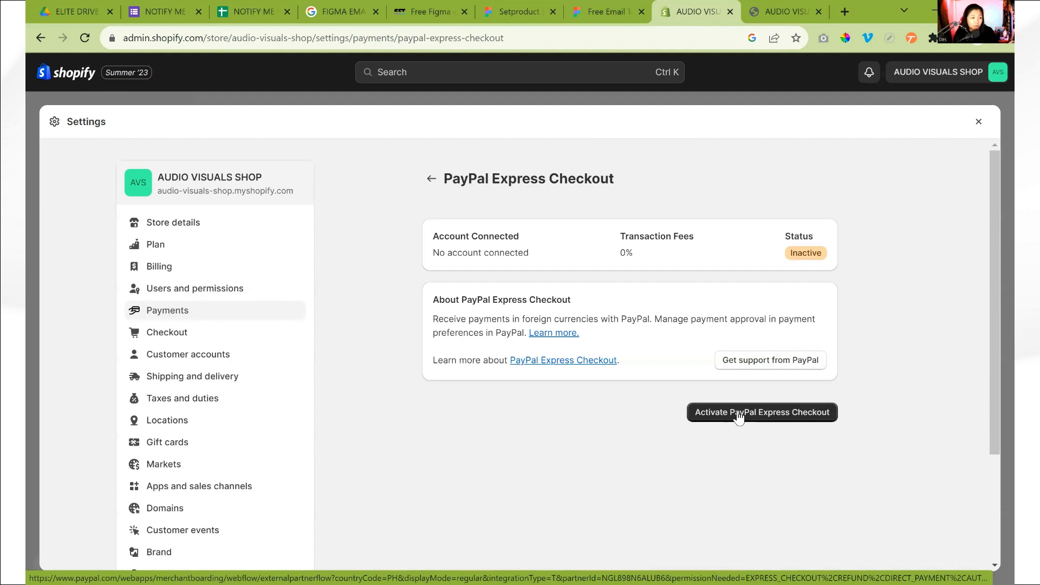
click(431, 179)
Review the options for adding a manual payment method without choosing one
scroll(480, 392, down, 8)
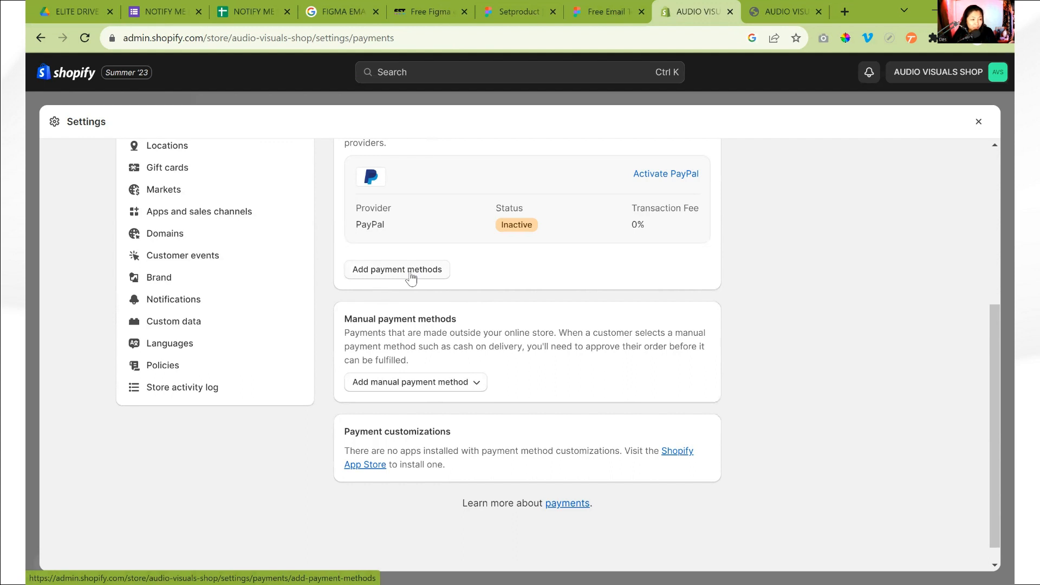
click(420, 382)
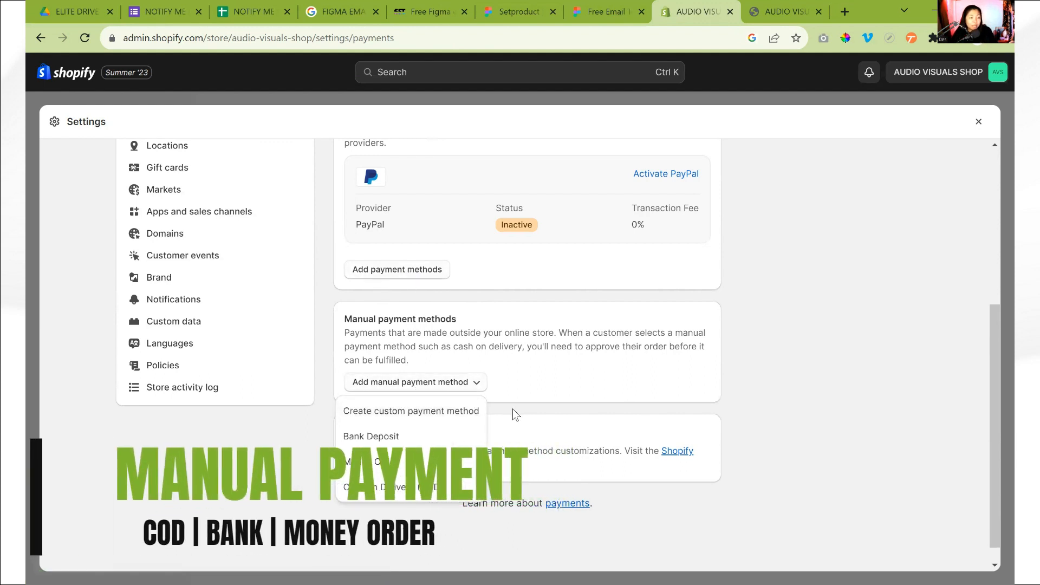
scroll(513, 409, down, 1)
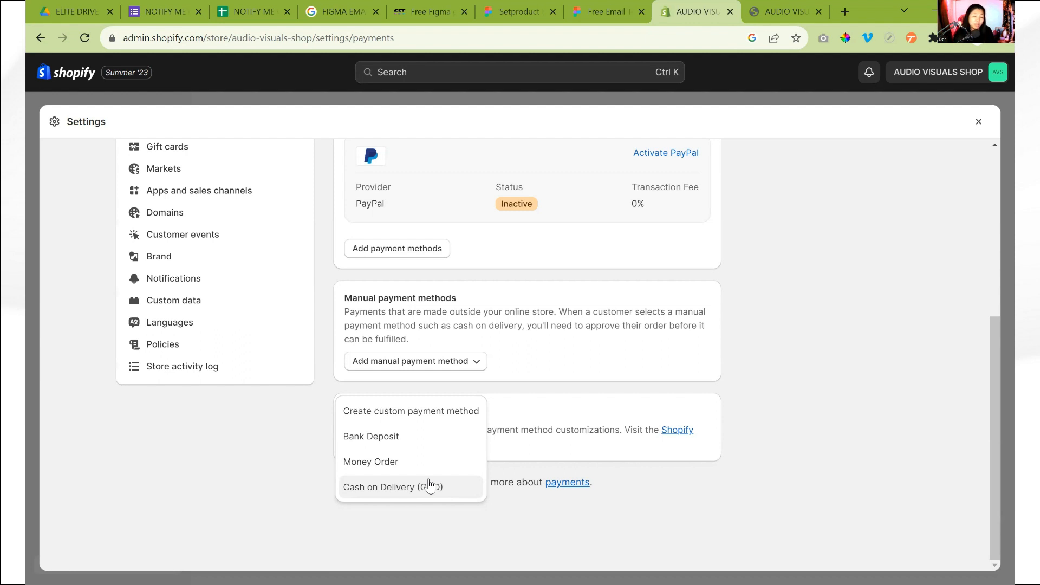
click(756, 394)
scroll(726, 395, up, 4)
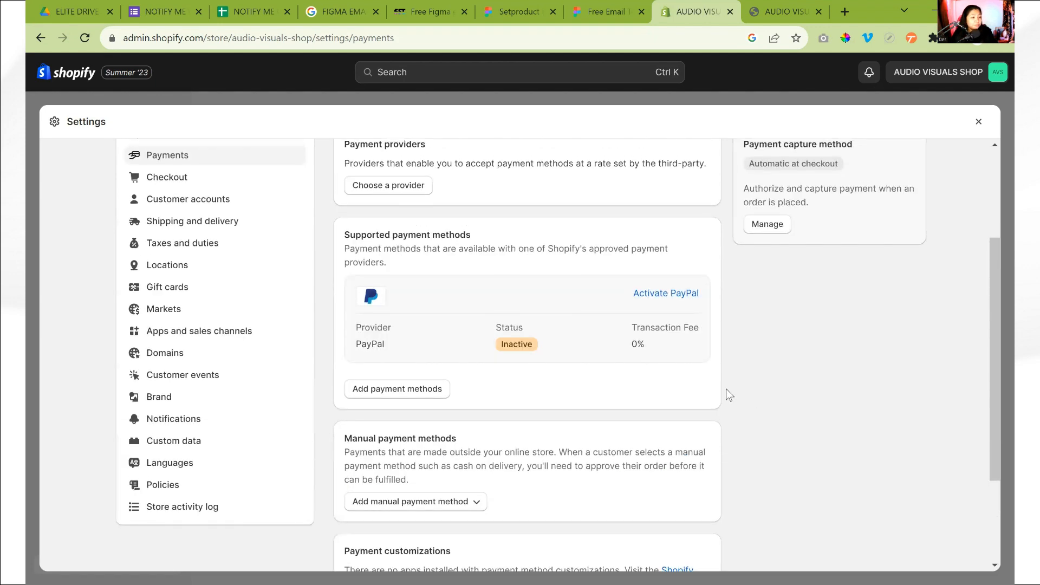
Go to adding supported payment methods, search for "gcash" and select GCash as the payment method
click(407, 454)
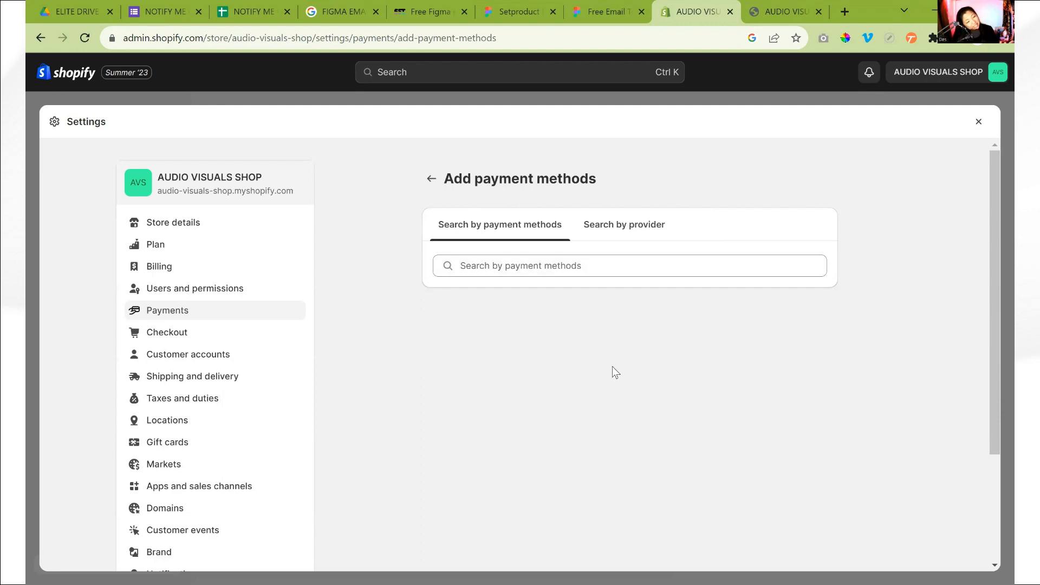
click(583, 268)
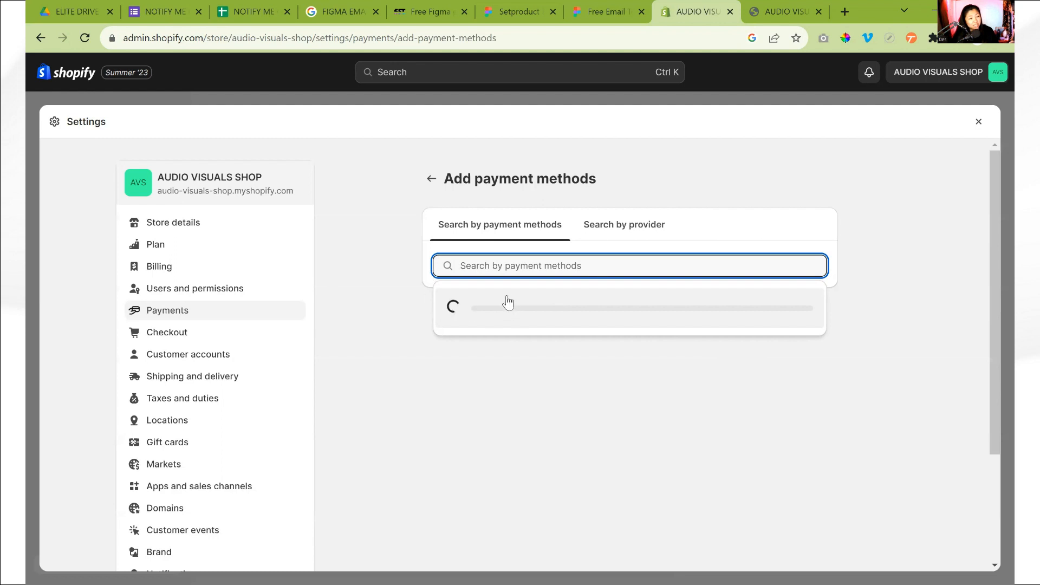
text(gcash)
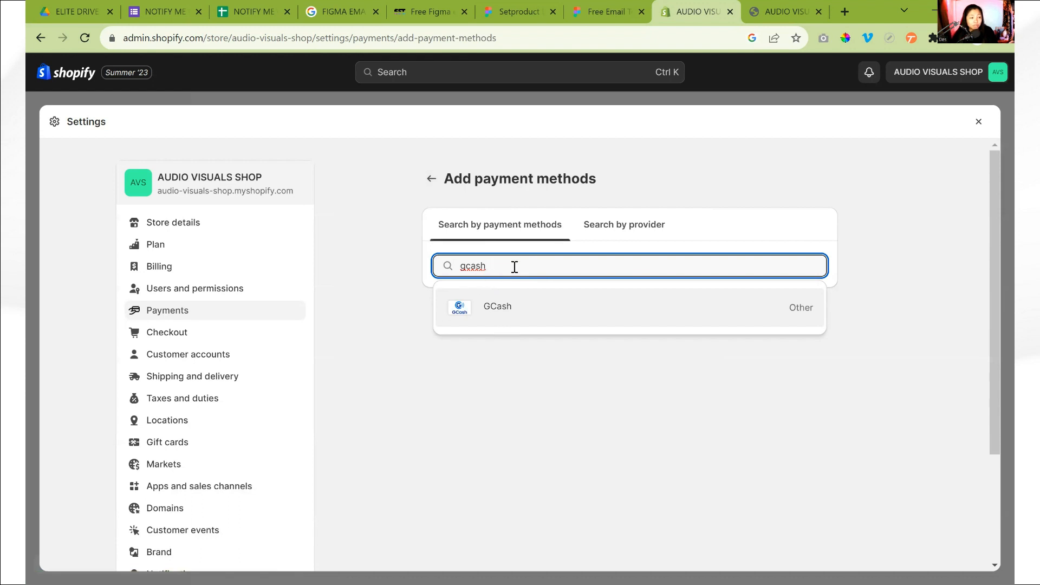
drag(513, 267, 434, 274)
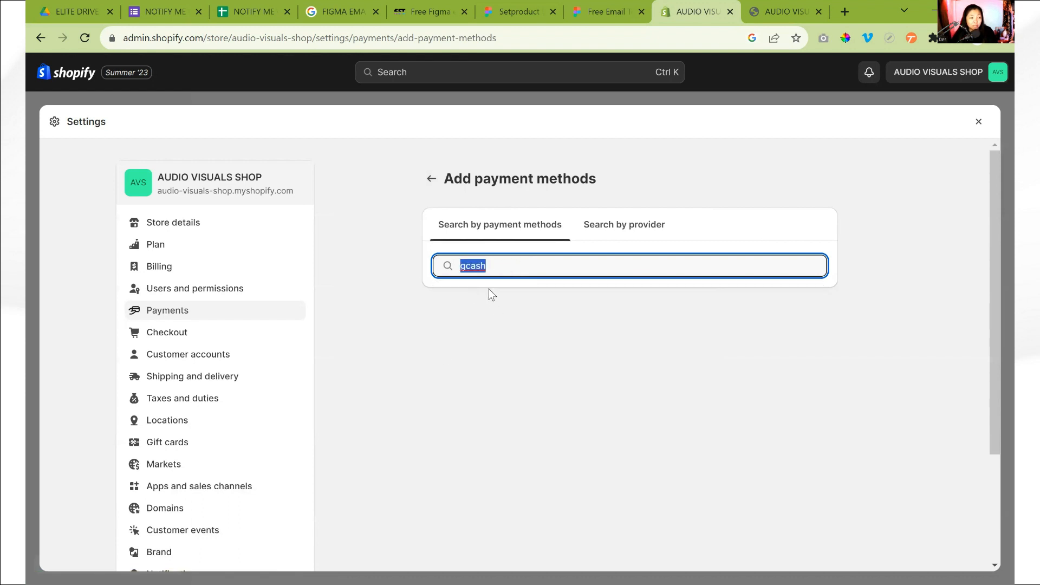
click(499, 269)
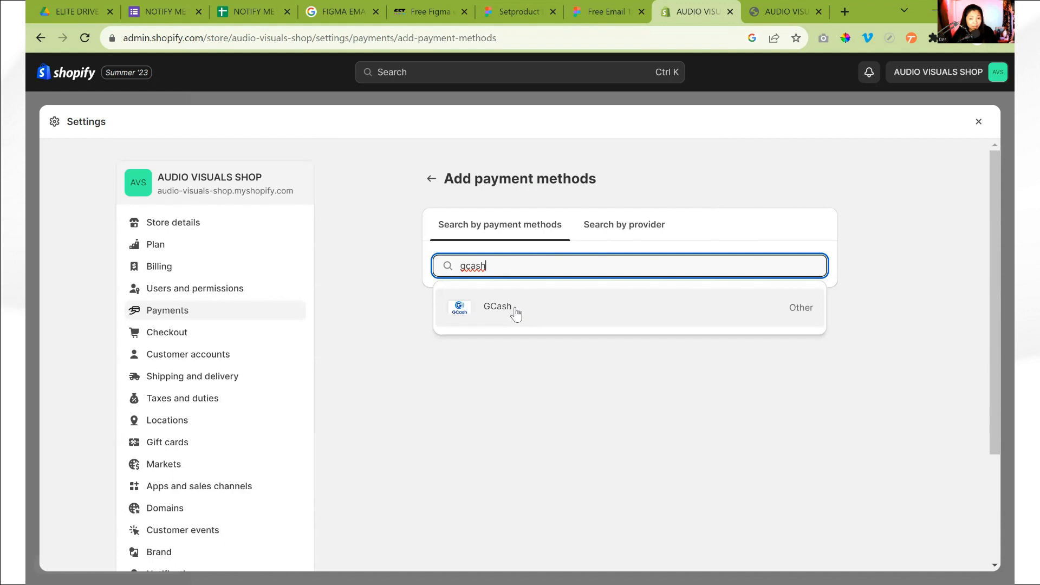
click(525, 309)
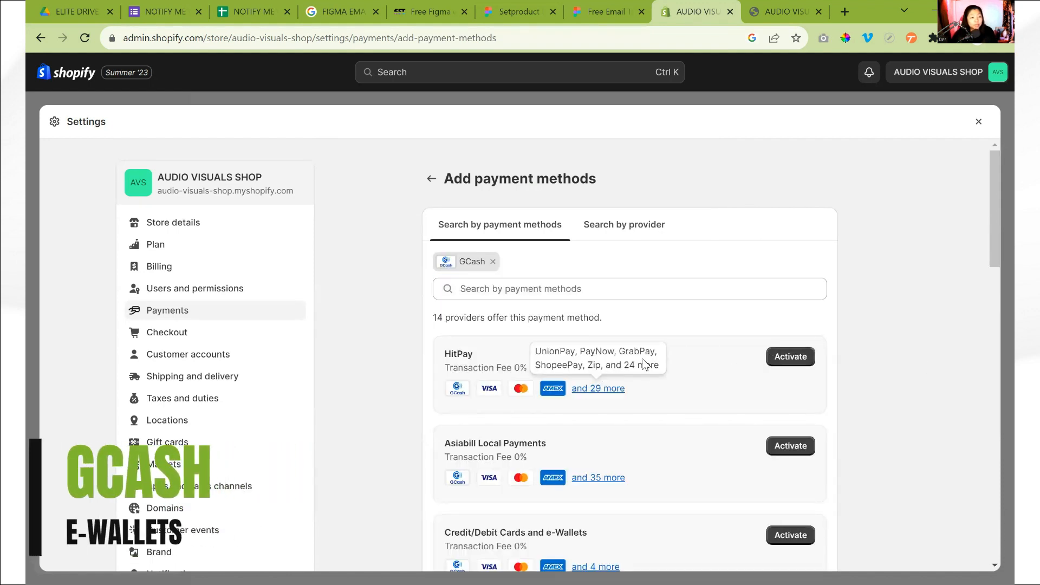
Examine the providers that offer GCash, including their transaction fees and other accepted payment methods
scroll(636, 453, down, 1)
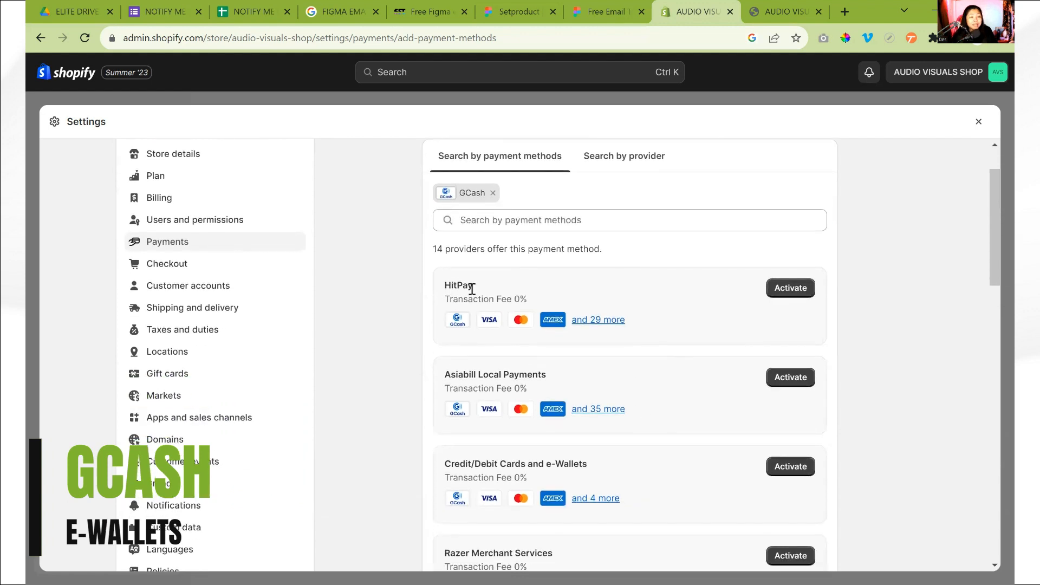
drag(531, 298, 497, 298)
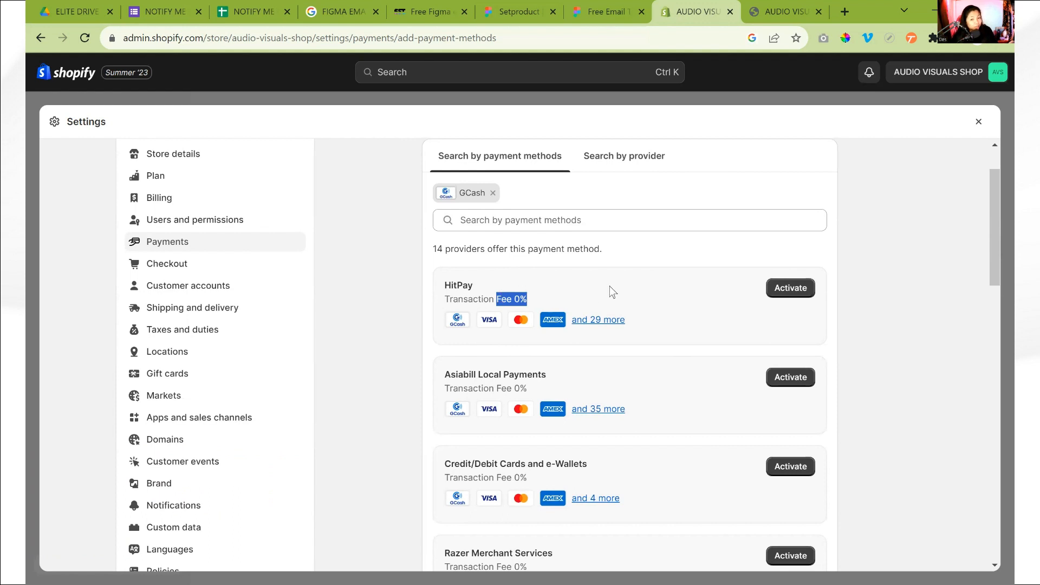
scroll(610, 285, down, 2)
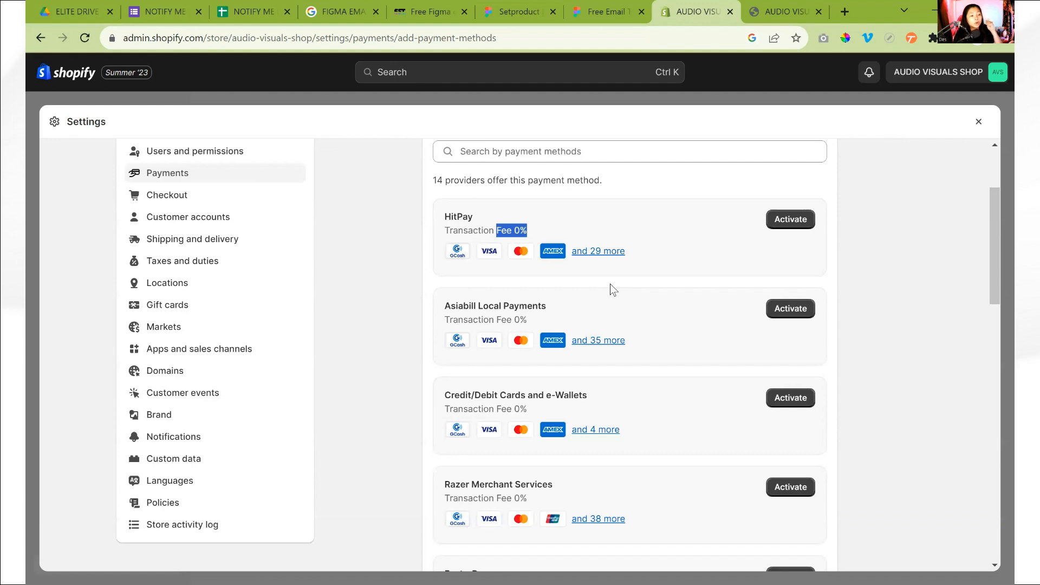
scroll(606, 256, down, 1)
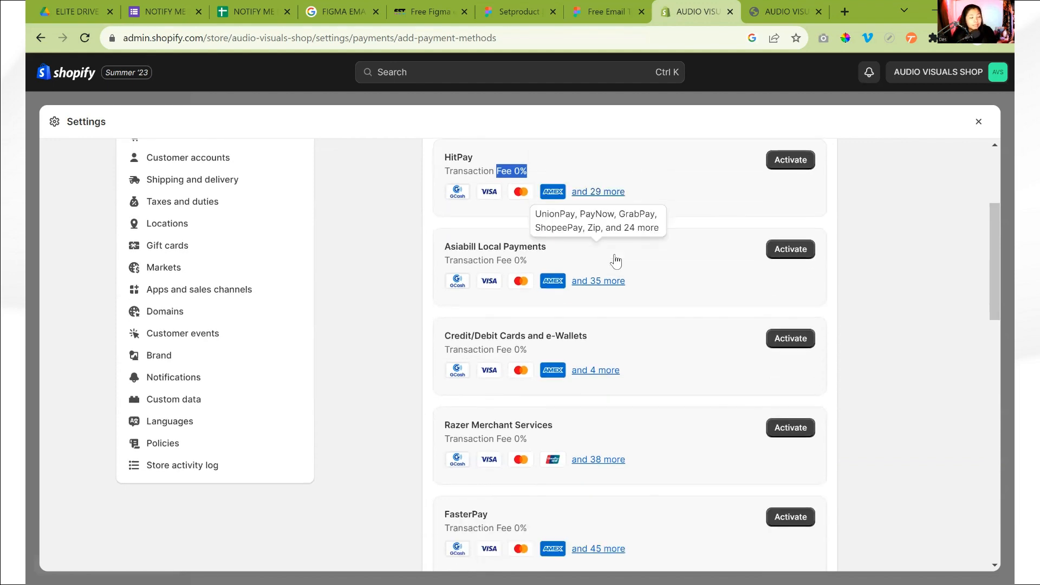
scroll(583, 392, down, 6)
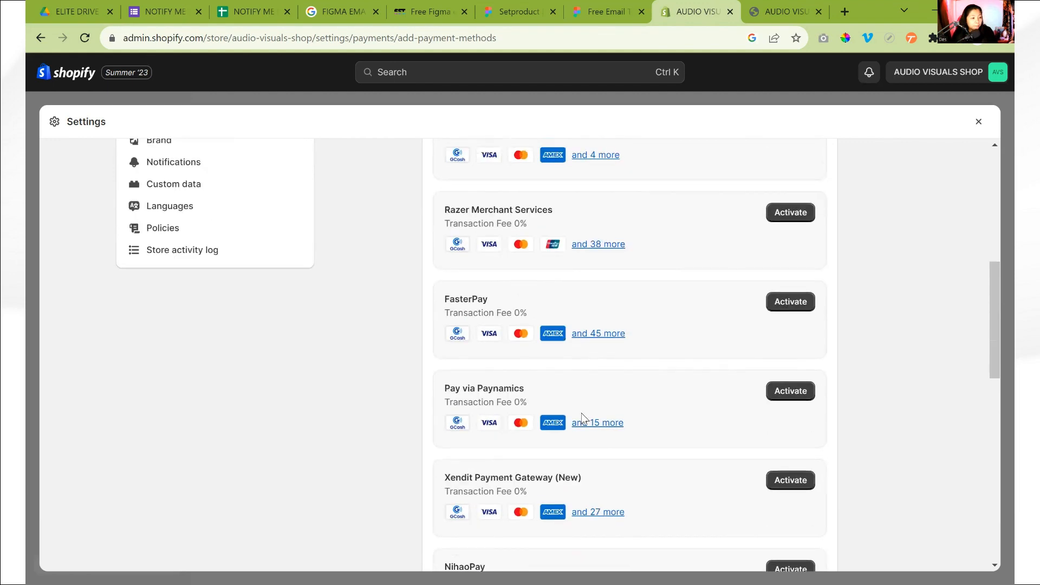
scroll(520, 477, down, 7)
scroll(592, 395, up, 3)
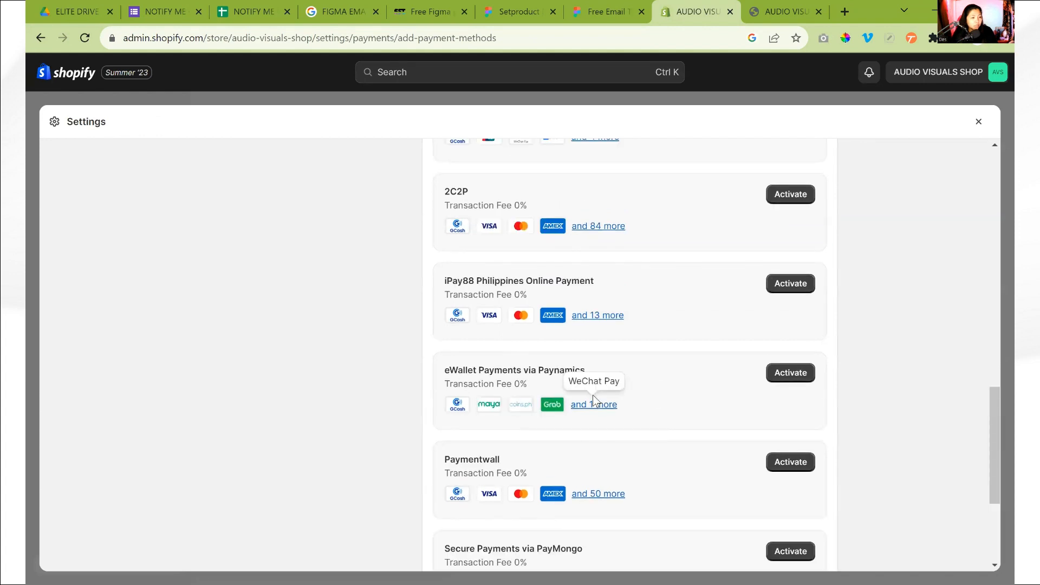
Check HitPay's additional payment methods among the GCash providers, open its activation page and read the provider description
scroll(661, 325, up, 2)
scroll(659, 369, up, 3)
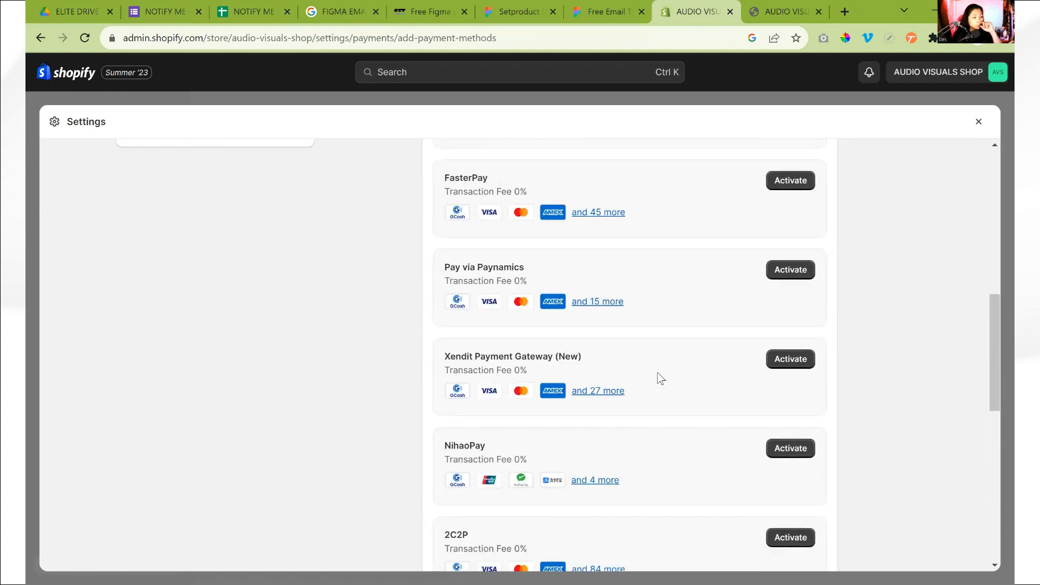
scroll(657, 372, up, 7)
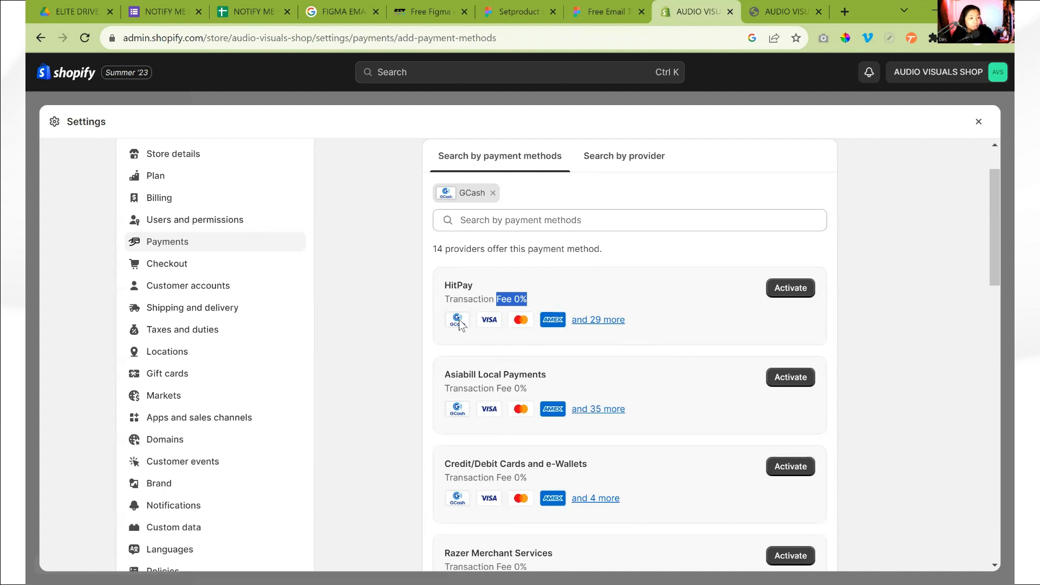
mouse_move(594, 326)
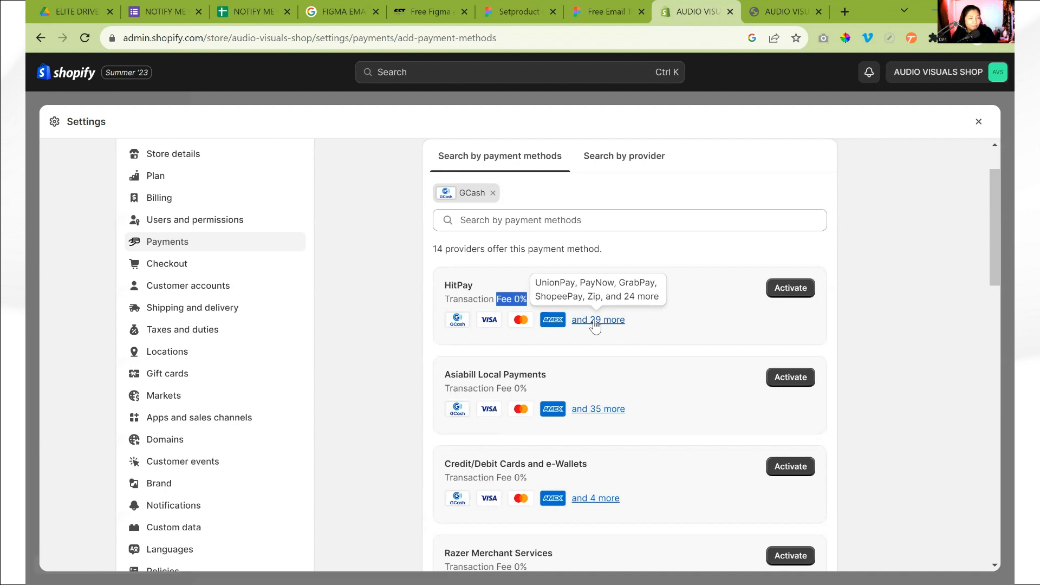
click(712, 310)
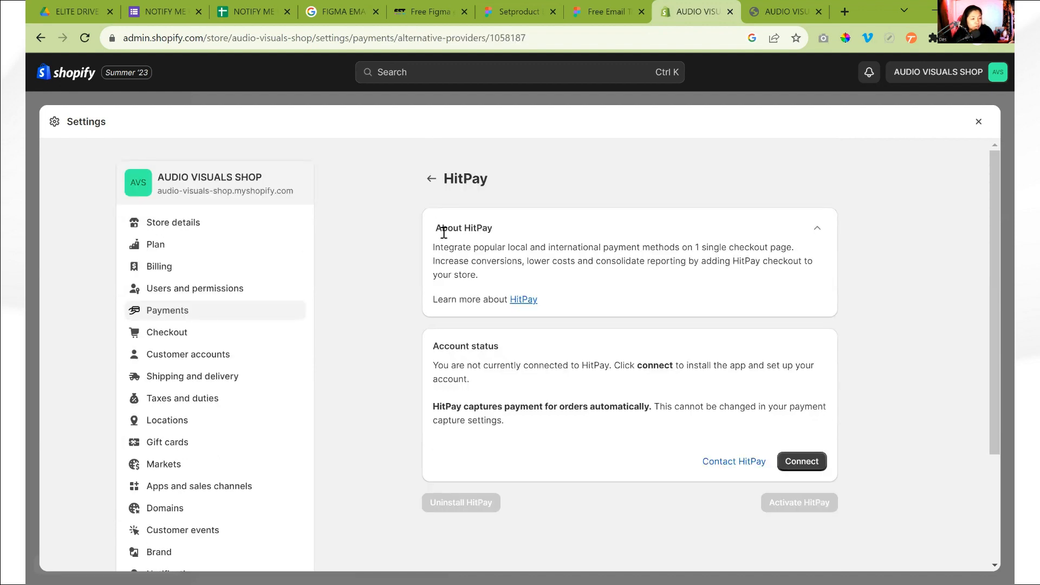
drag(434, 247, 542, 298)
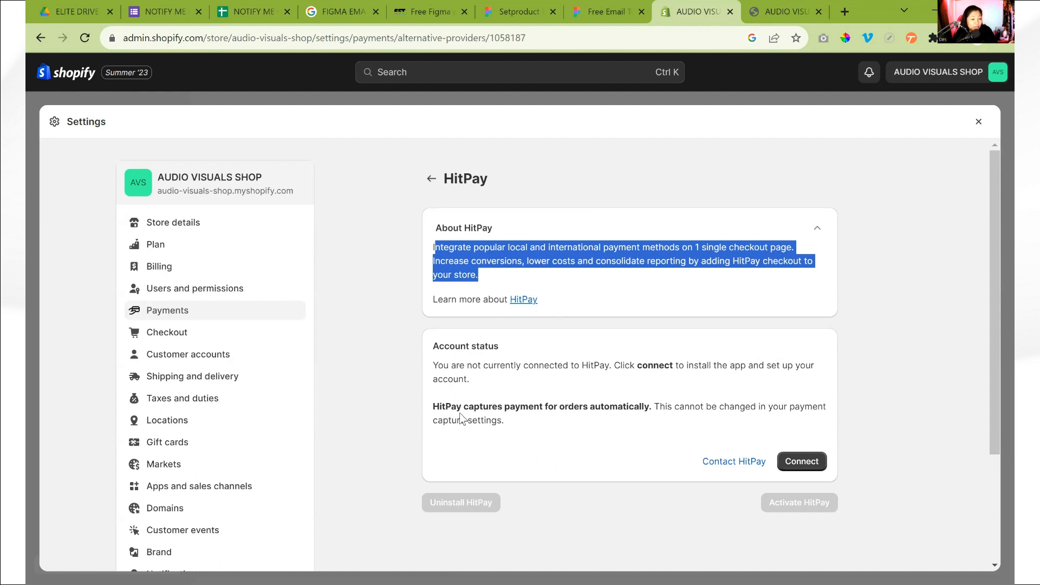
Return to adding payment methods, search for "maya" and select Maya as the payment method
click(434, 184)
click(575, 267)
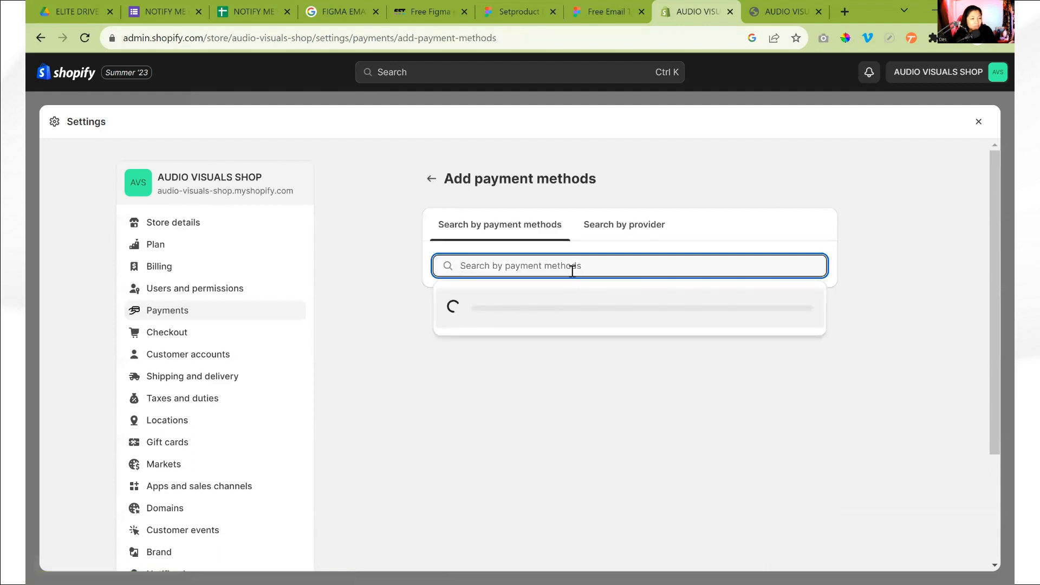
text(gcash)
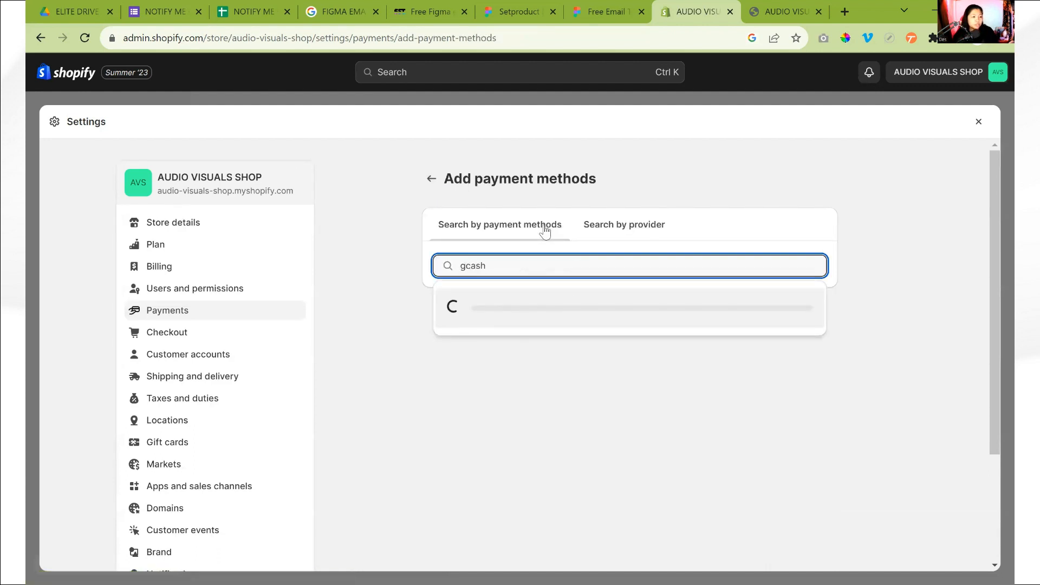
double_click(634, 258)
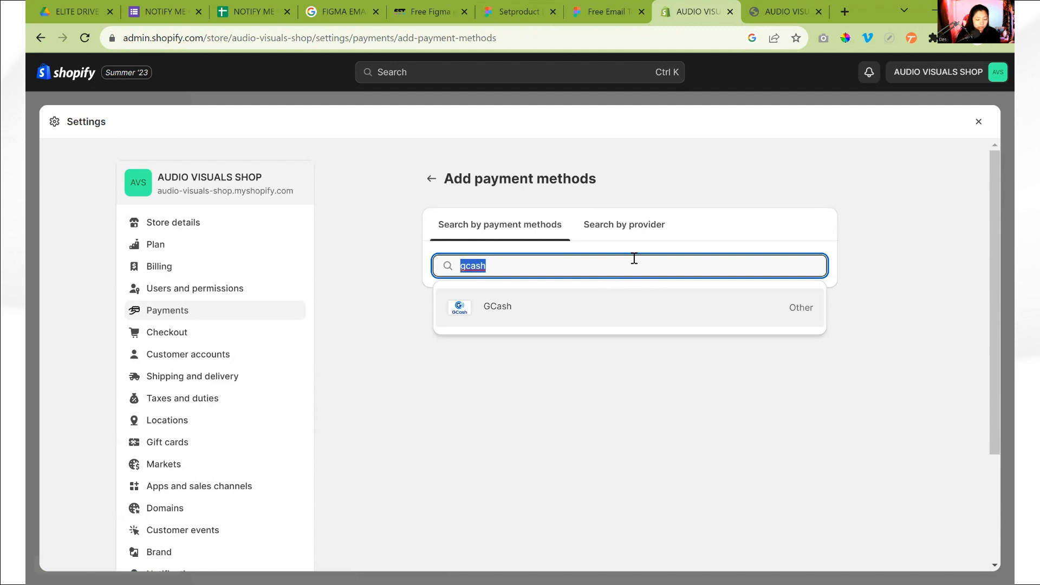
text(pay)
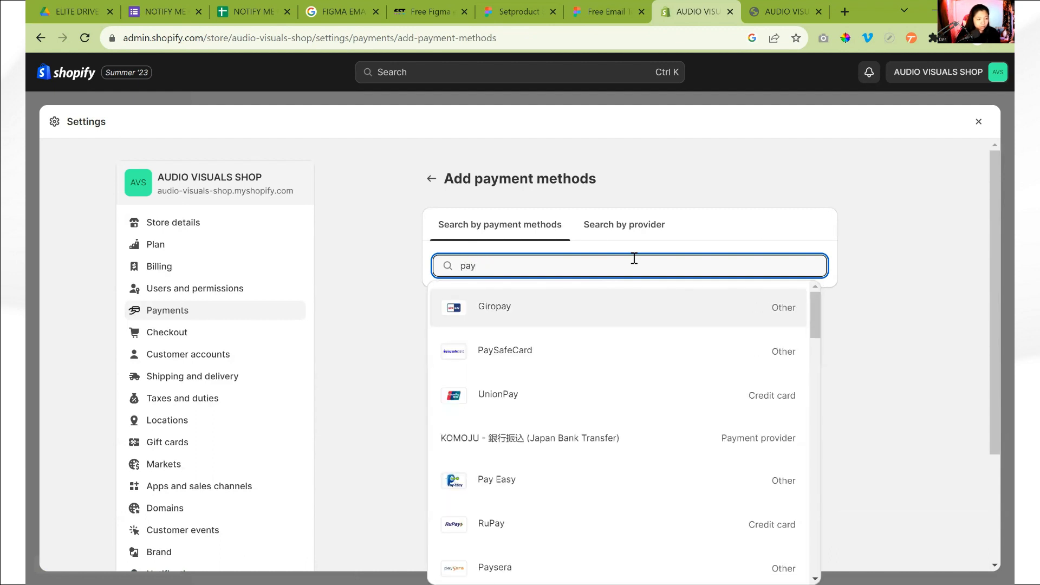
key(BackSpace)
key(BackSpace)
key(BackSpace)
text(maya)
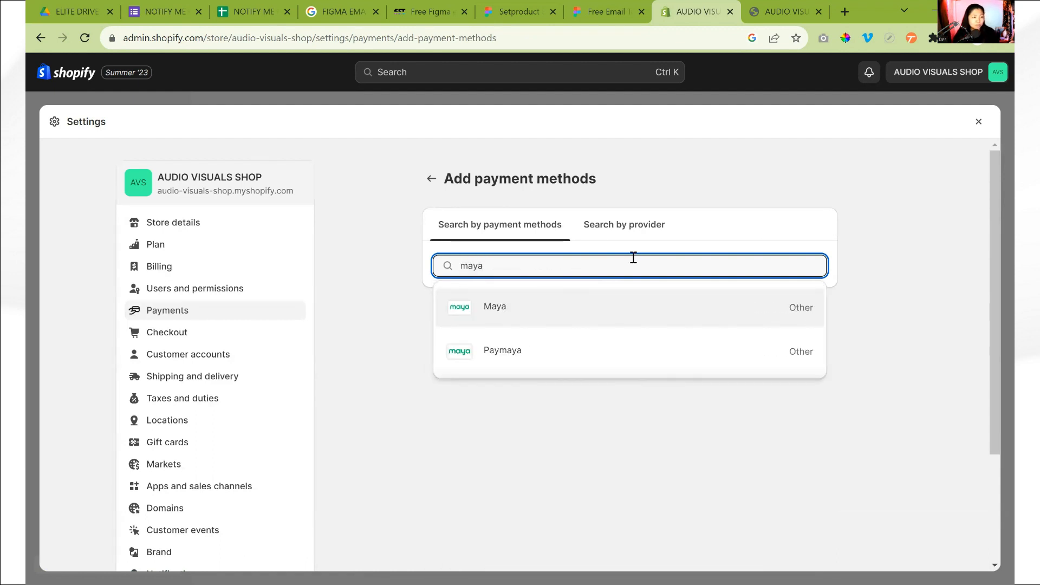
click(556, 306)
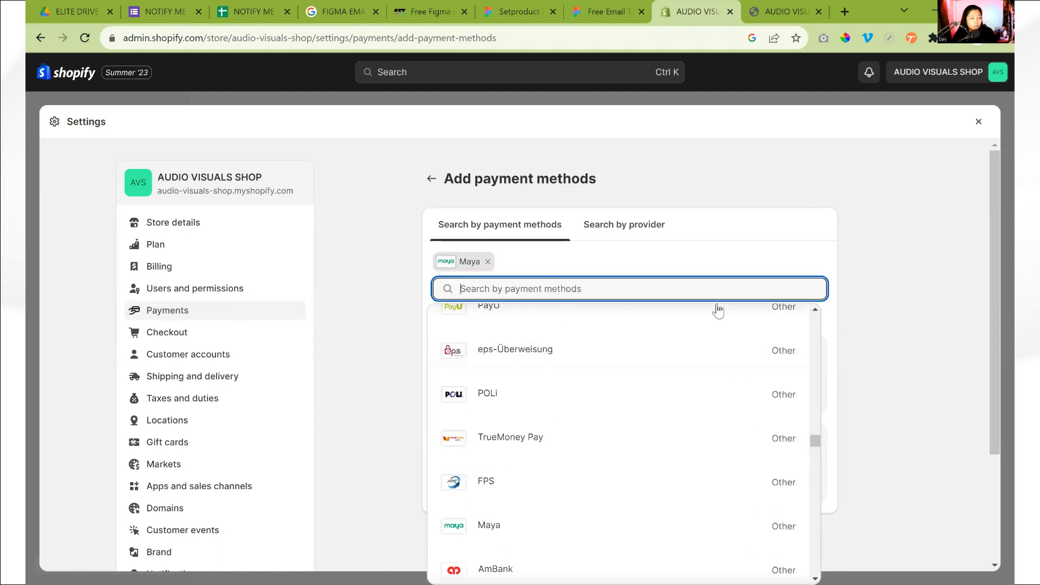
Look through the other payment method options, close the list, and examine the providers offering Maya and their additional accepted methods
scroll(617, 489, down, 5)
scroll(618, 490, down, 10)
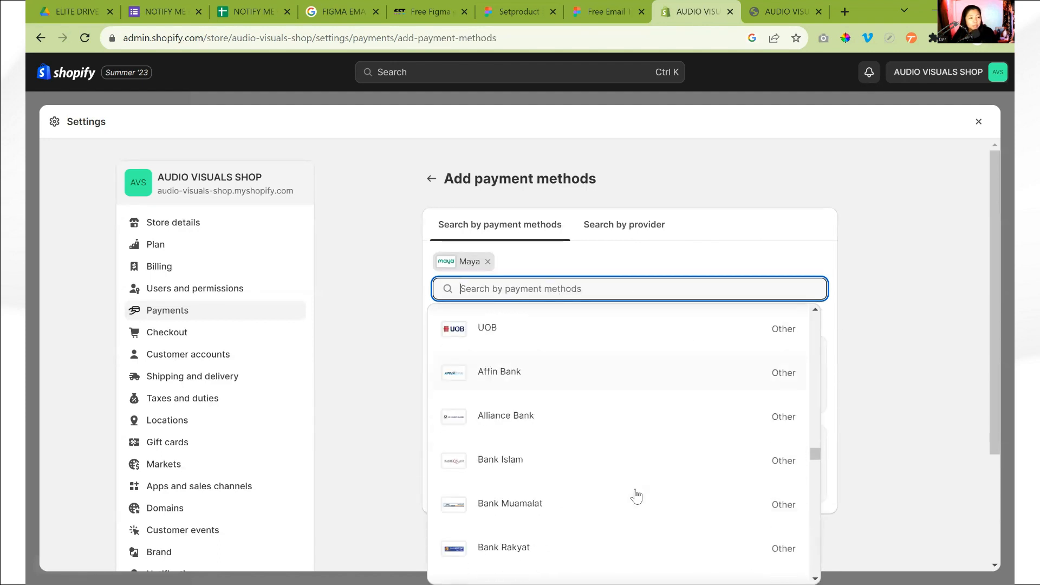
scroll(633, 490, up, 3)
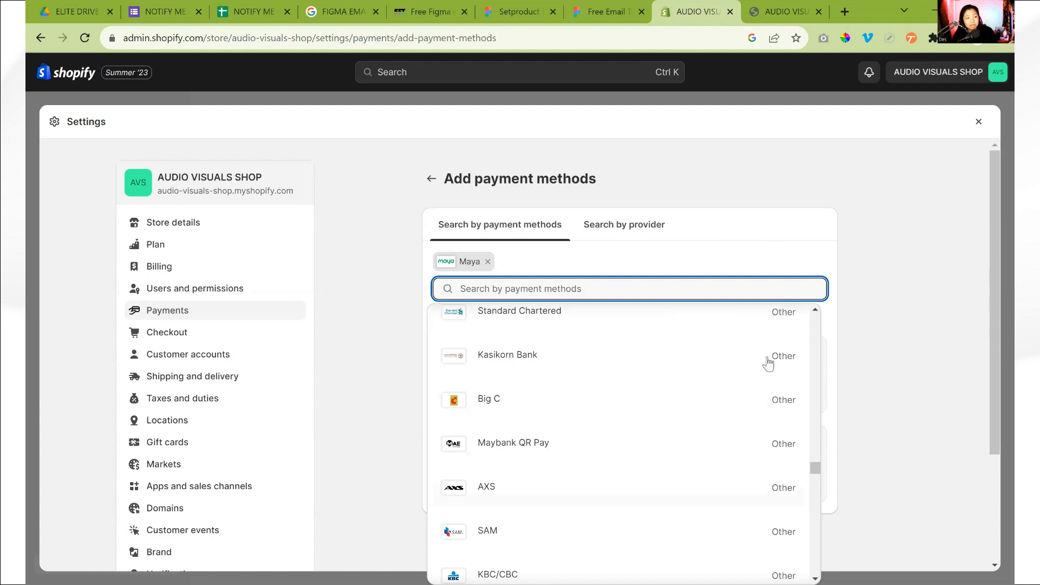
scroll(668, 424, down, 5)
scroll(668, 424, down, 4)
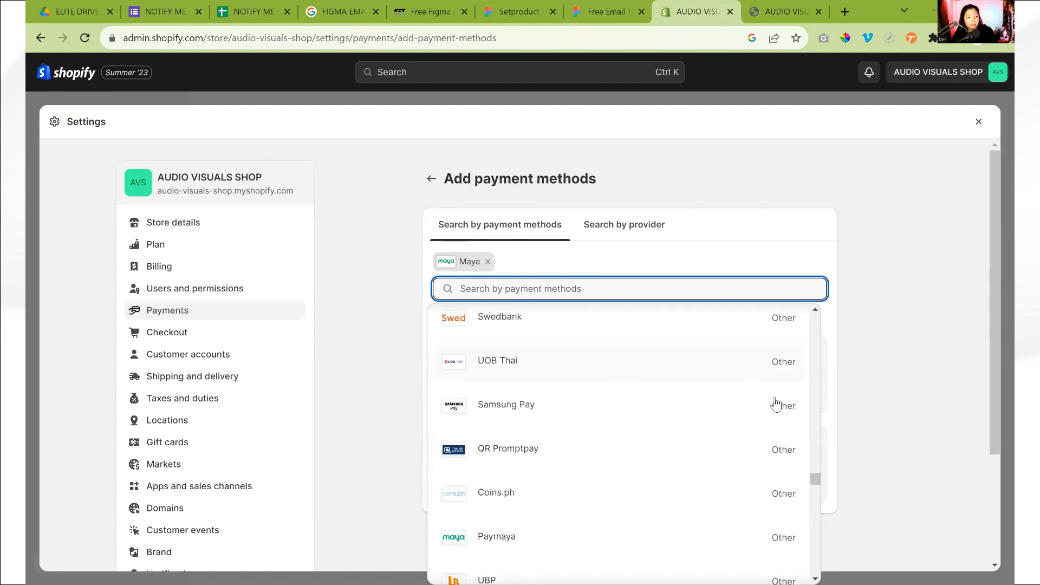
click(827, 324)
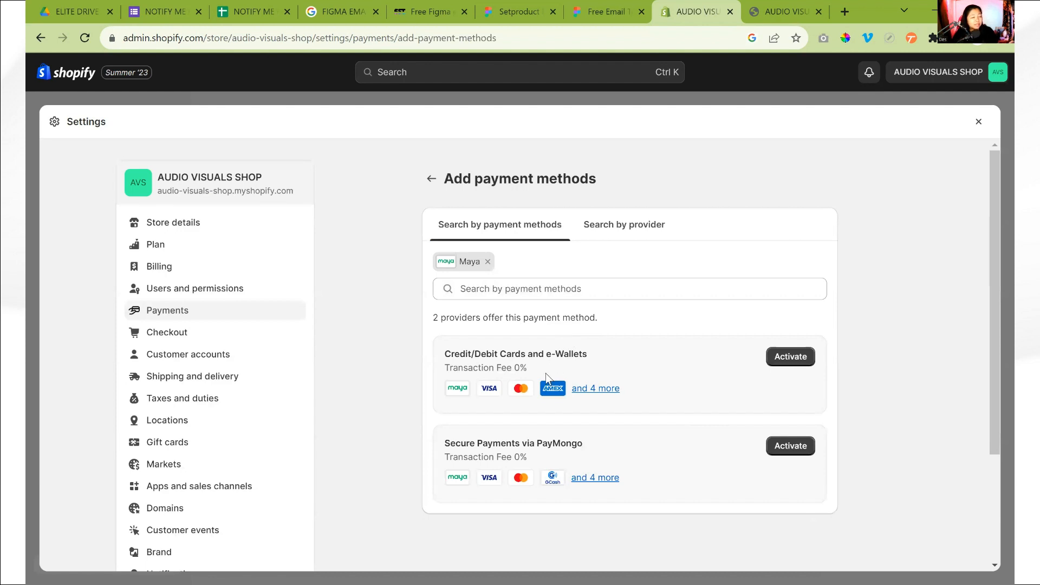
drag(454, 353, 618, 352)
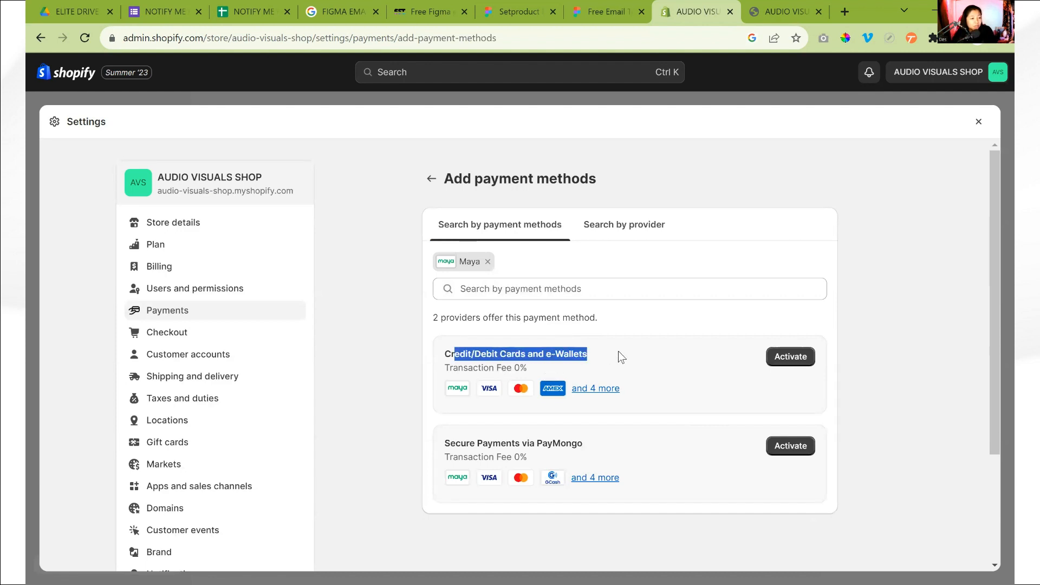
drag(451, 443, 611, 442)
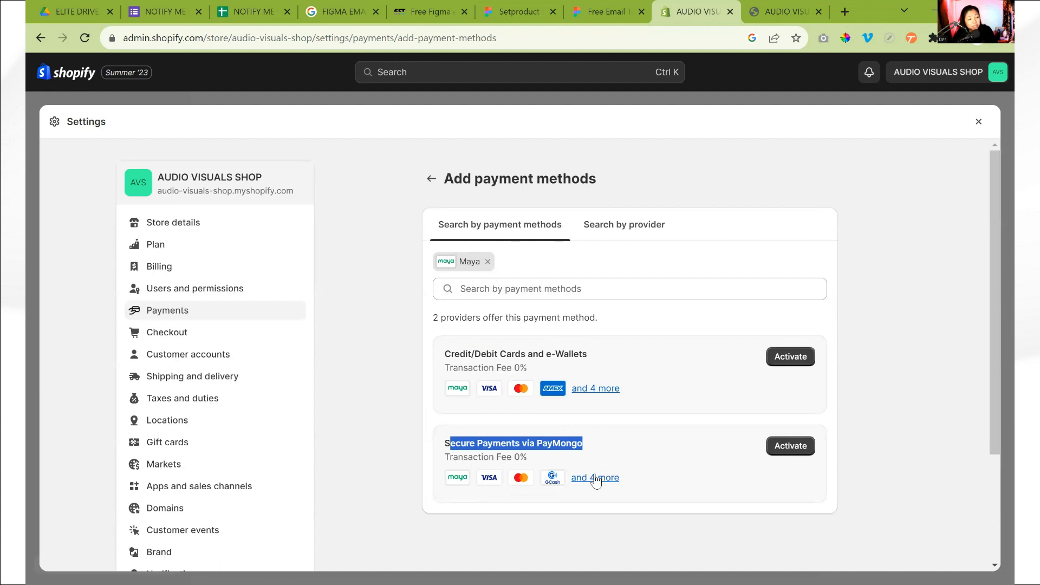
mouse_move(596, 479)
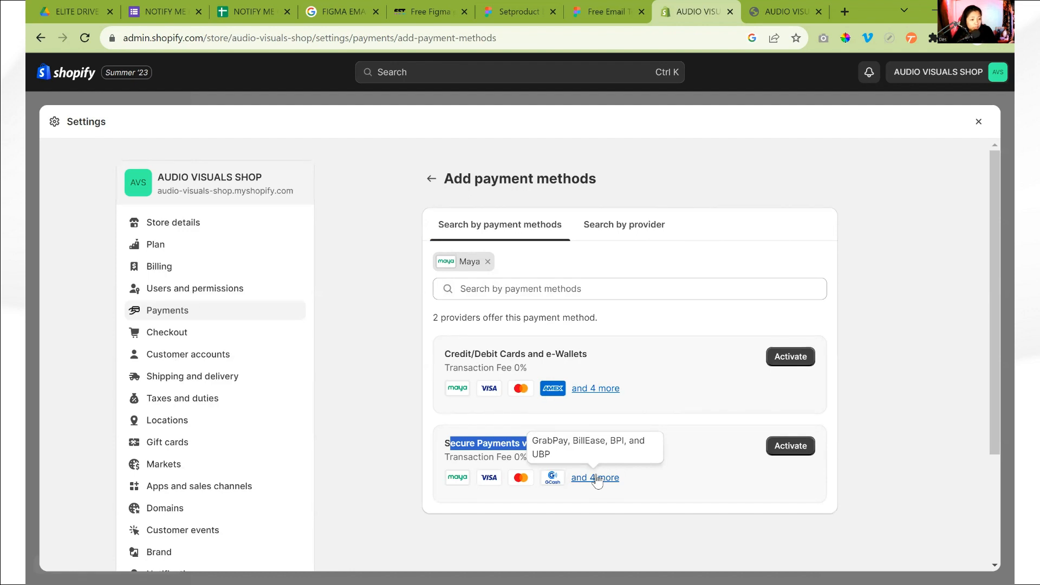
mouse_move(590, 390)
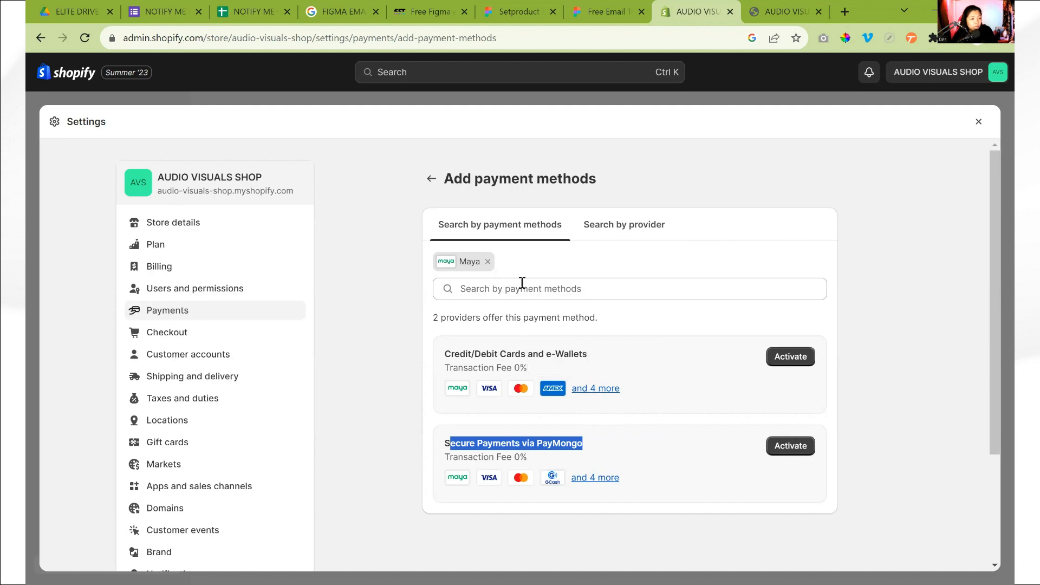
Remove the Maya filter, look through the full list of available payment methods from credit cards to local banks and e-wallets, and close the list
click(488, 262)
click(501, 258)
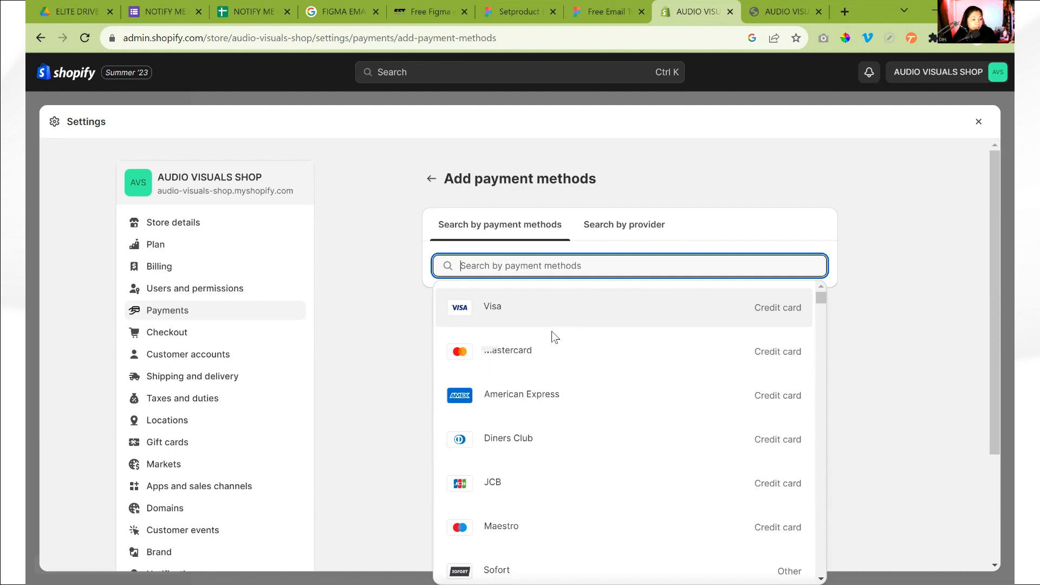
scroll(552, 333, down, 1)
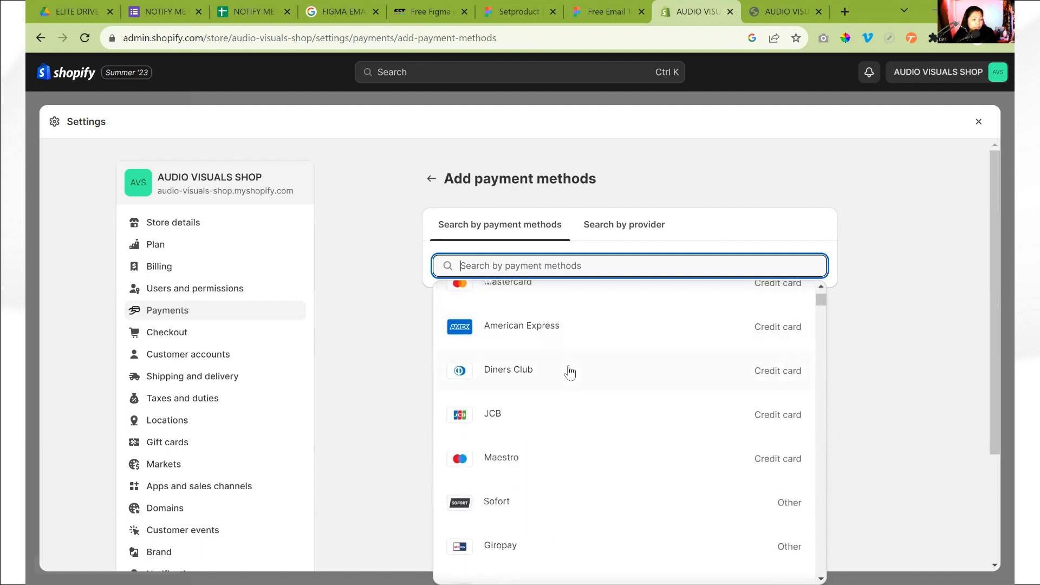
scroll(569, 372, down, 1)
scroll(580, 390, down, 1)
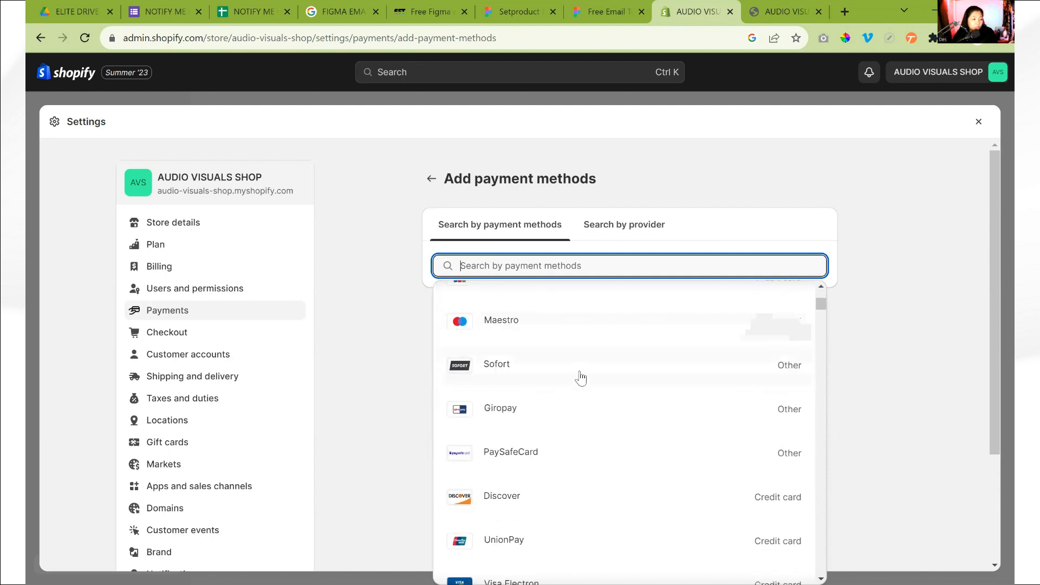
scroll(583, 389, down, 3)
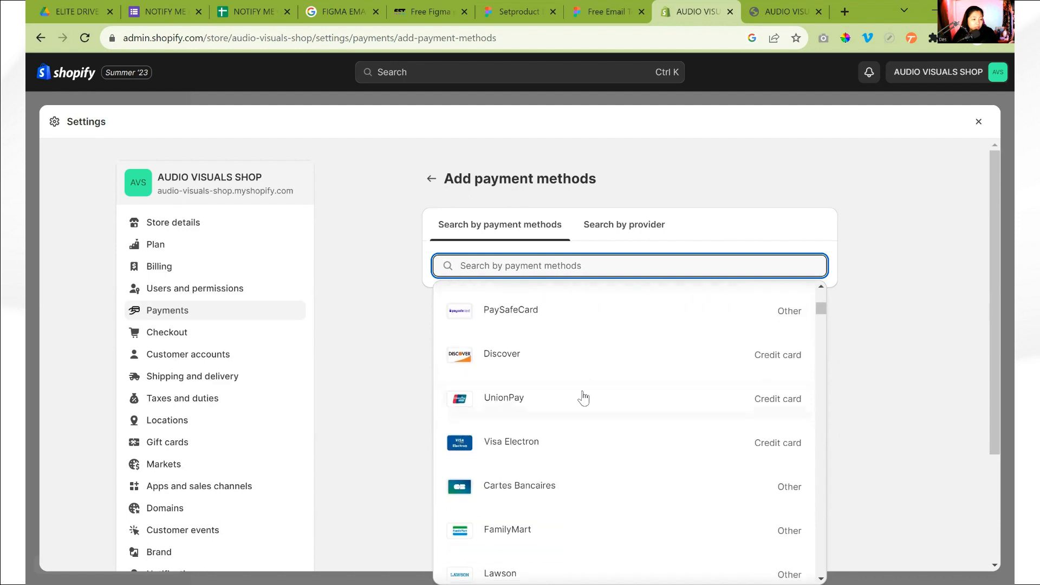
scroll(583, 397, down, 6)
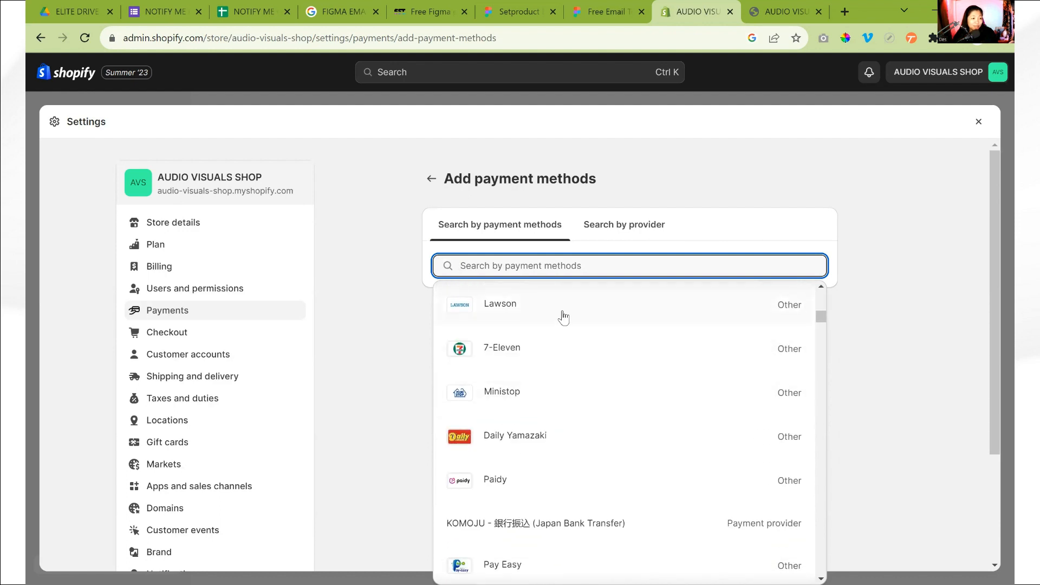
scroll(557, 401, down, 1)
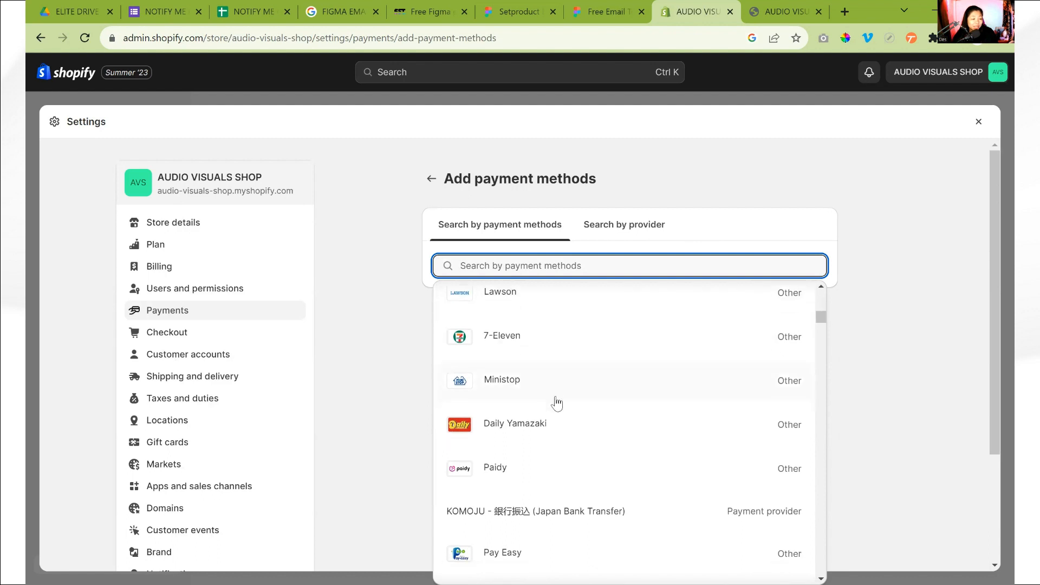
scroll(562, 388, down, 2)
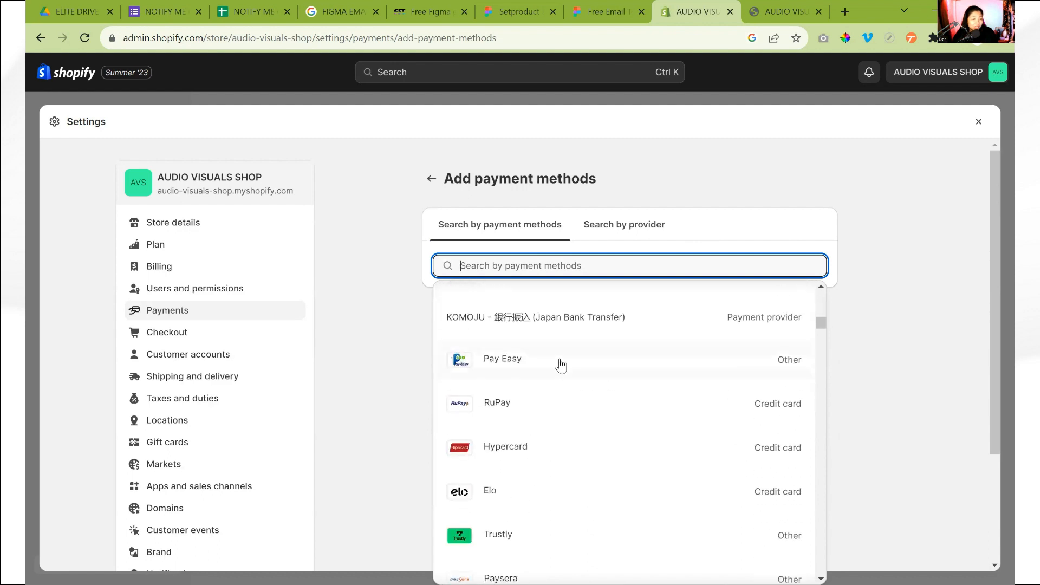
scroll(564, 387, down, 1)
scroll(564, 389, down, 2)
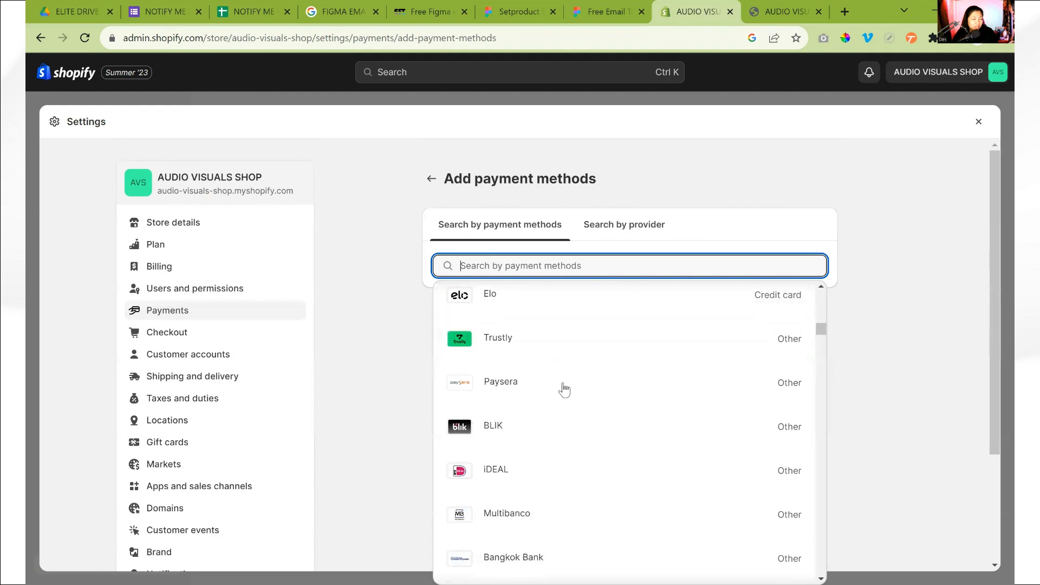
scroll(564, 389, down, 2)
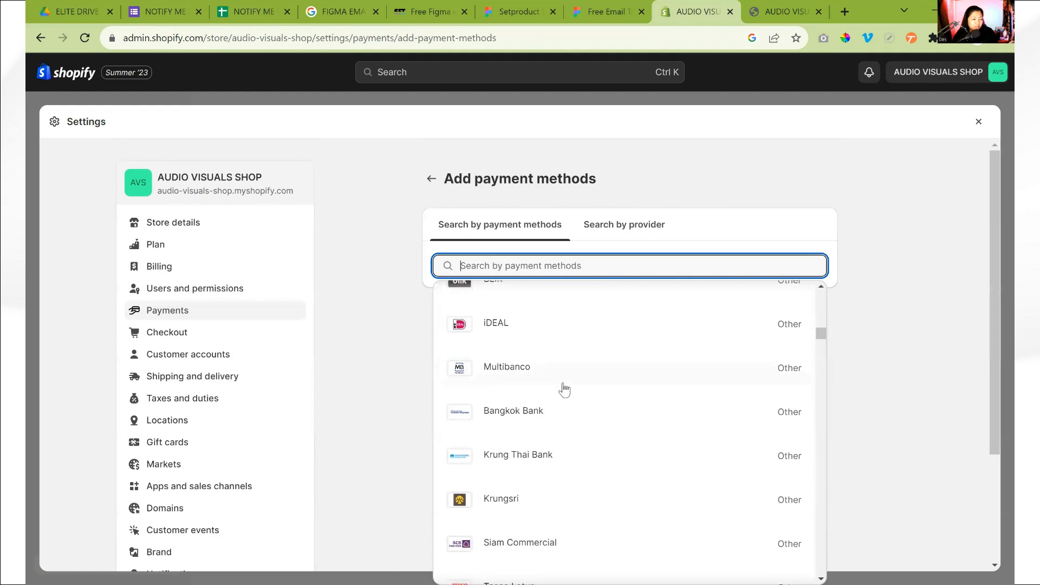
scroll(563, 389, down, 4)
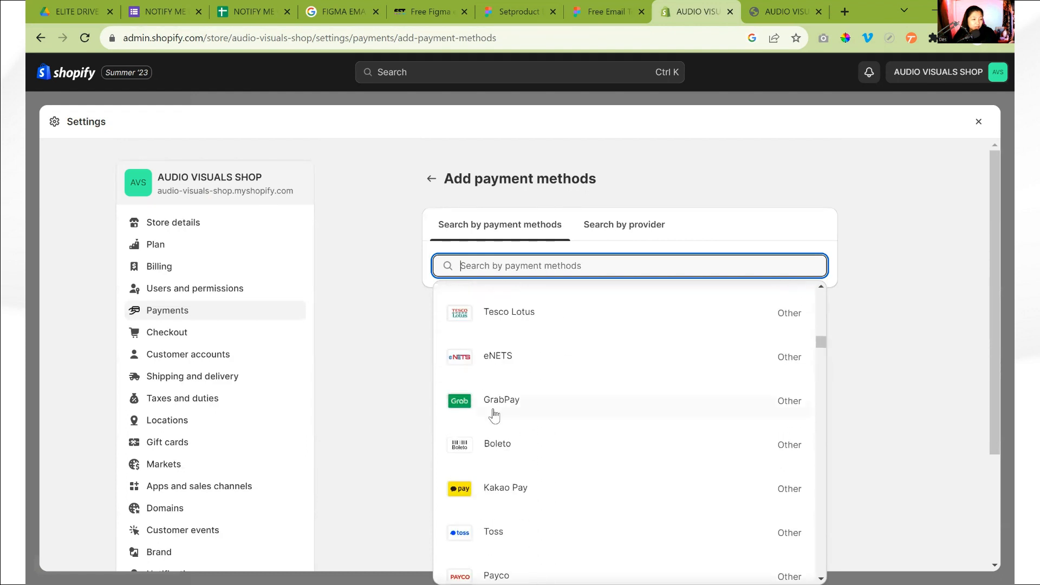
scroll(526, 410, down, 4)
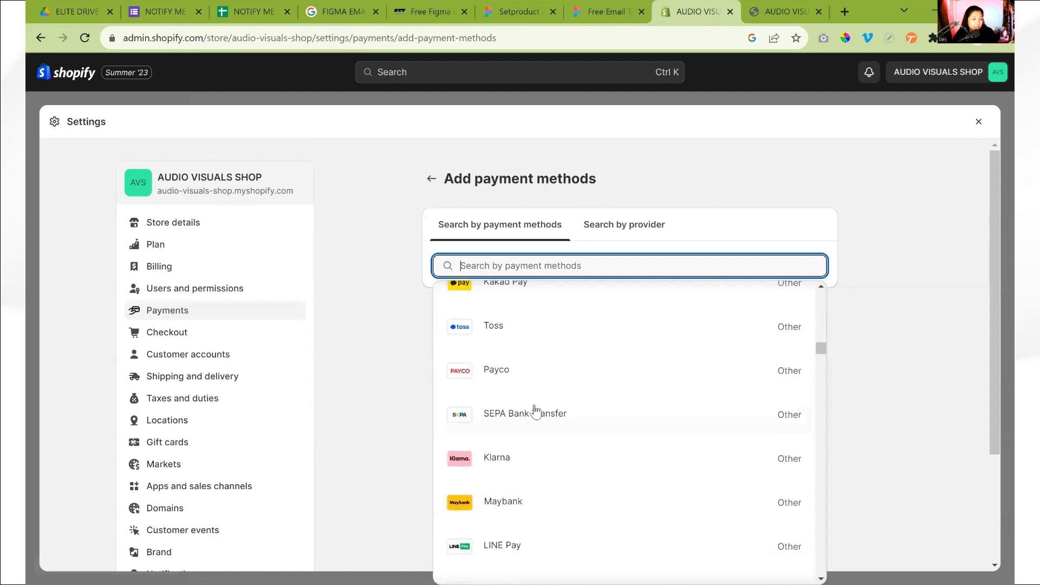
scroll(535, 412, down, 5)
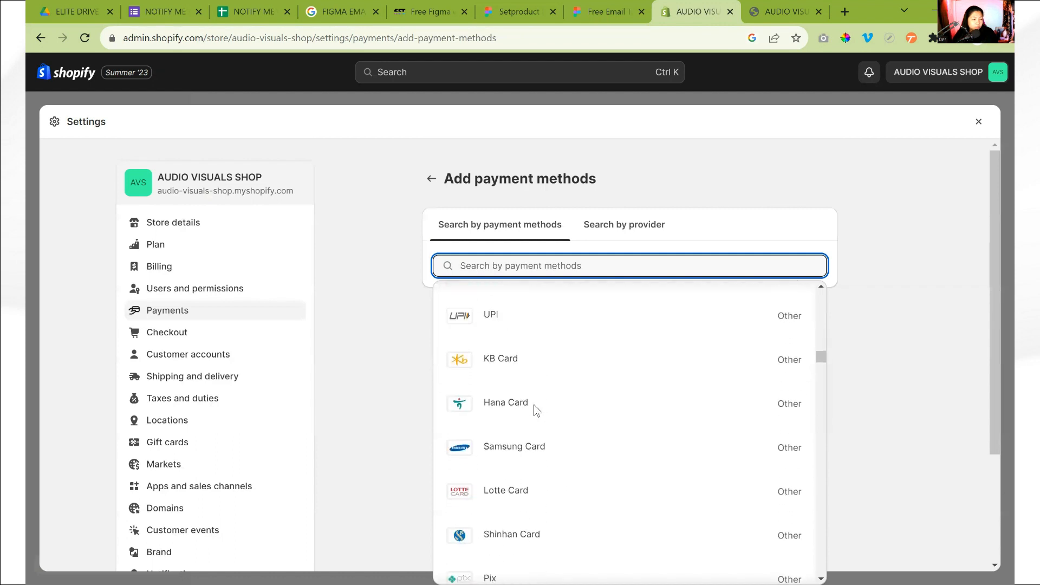
scroll(536, 411, down, 4)
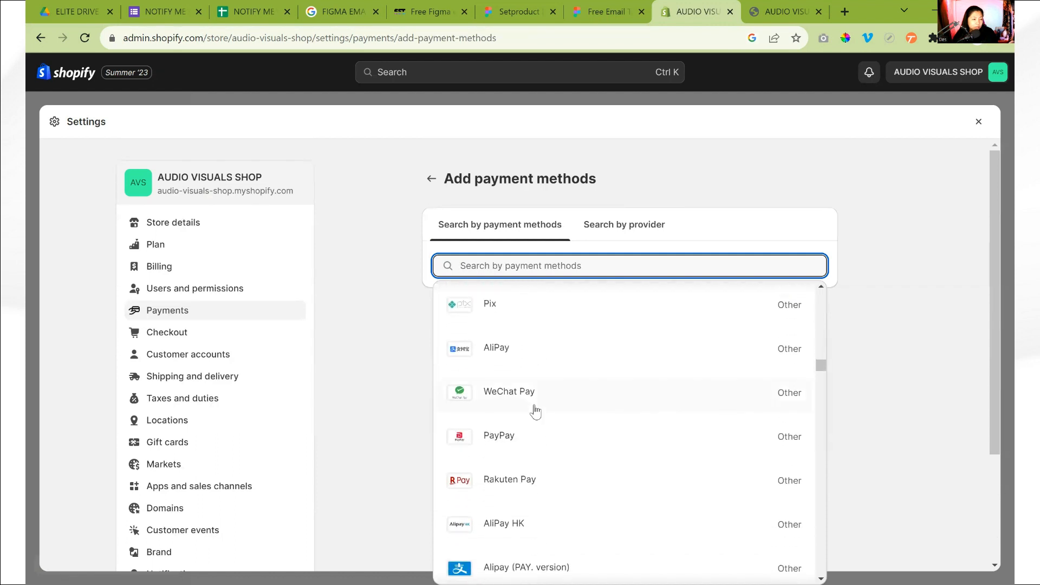
scroll(664, 409, down, 1)
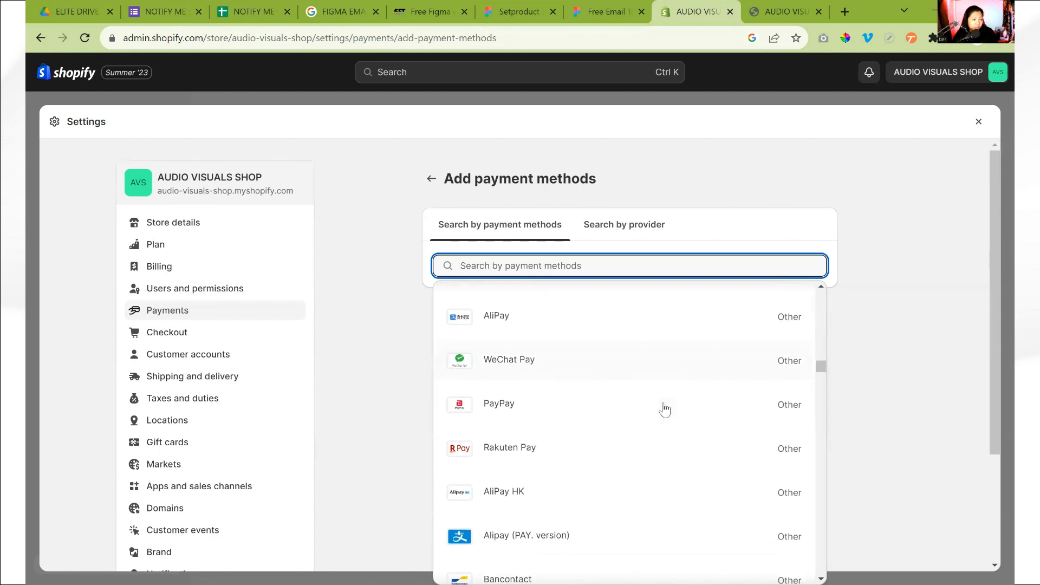
scroll(664, 410, down, 4)
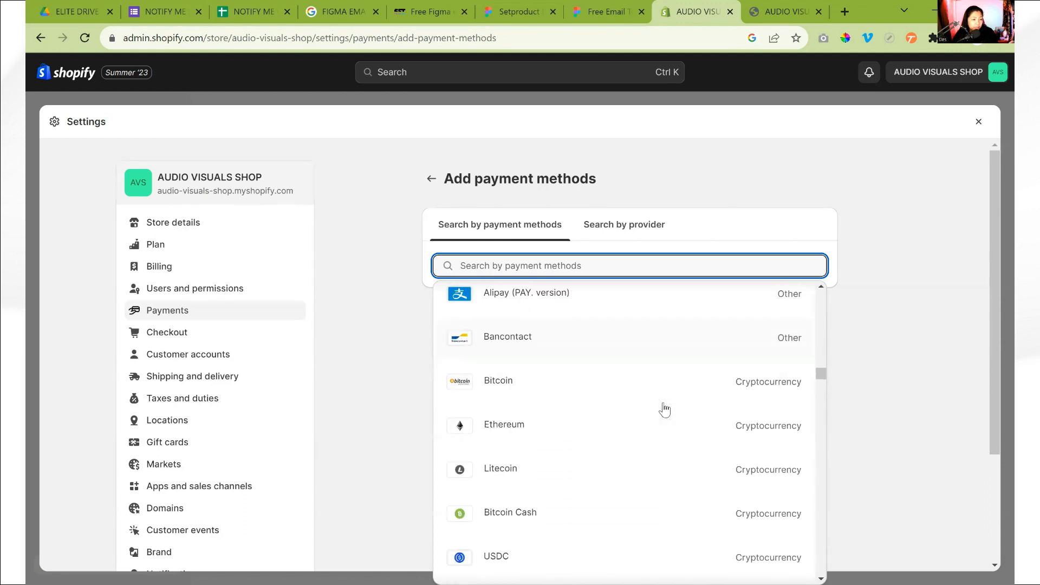
scroll(665, 410, down, 1)
scroll(664, 410, down, 2)
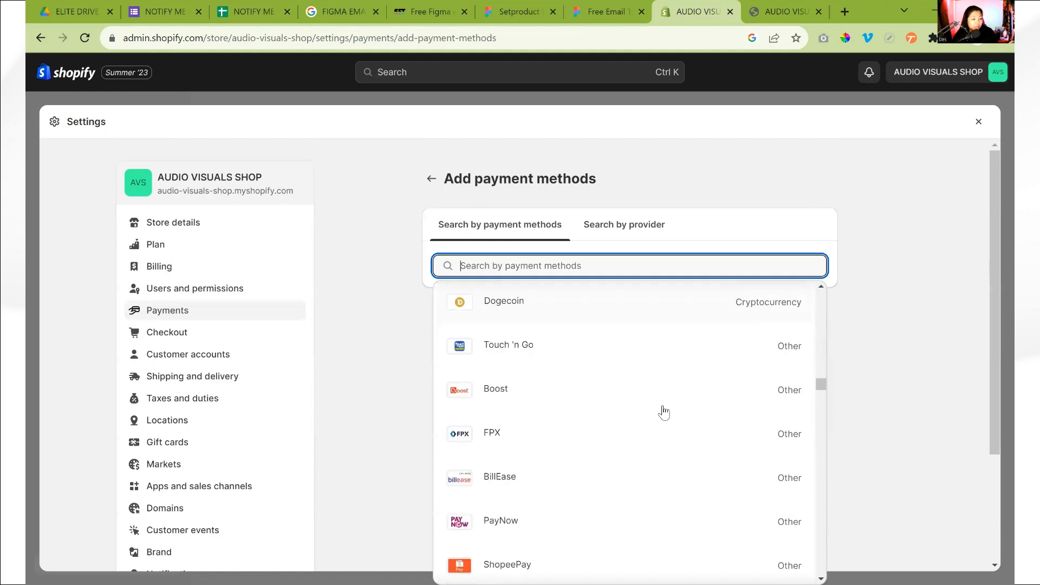
scroll(664, 412, down, 1)
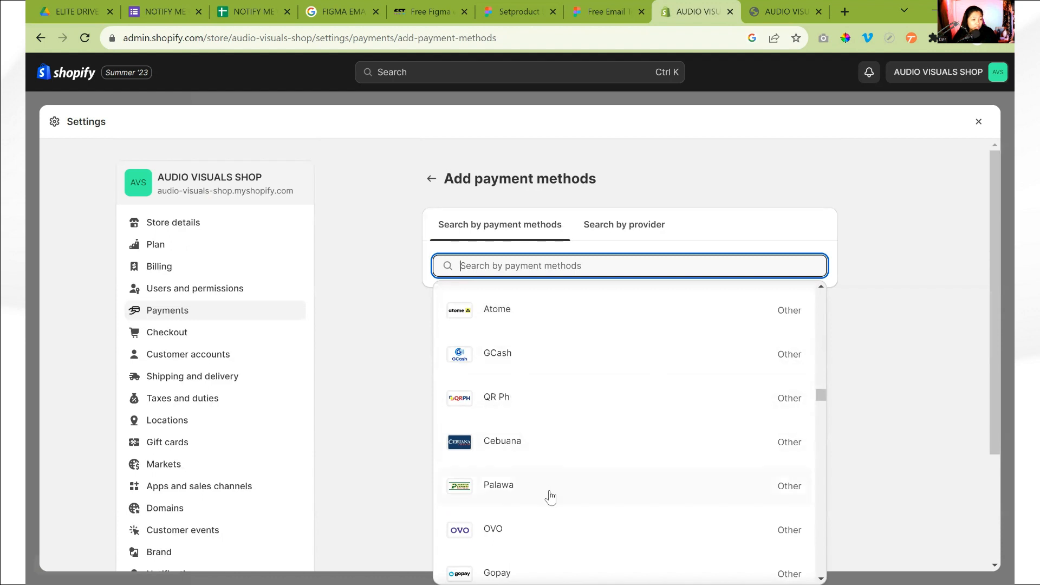
scroll(587, 457, down, 2)
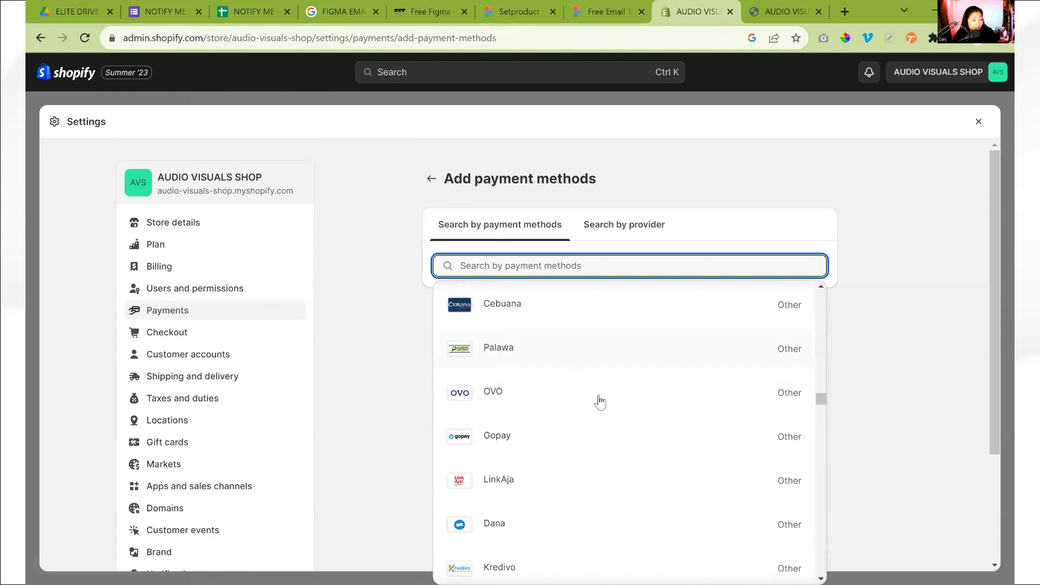
scroll(597, 404, down, 3)
scroll(599, 413, down, 7)
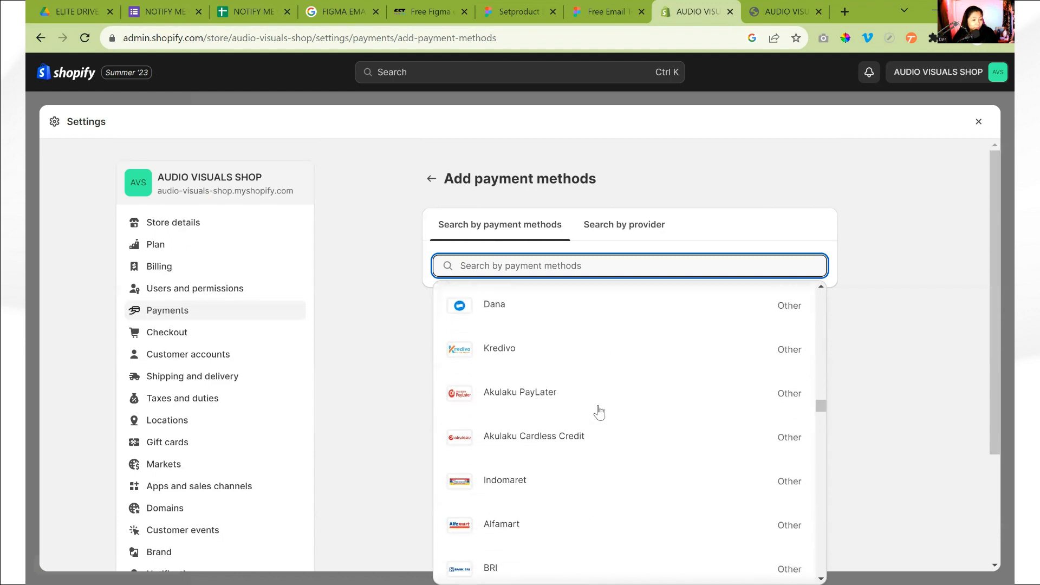
scroll(599, 412, down, 10)
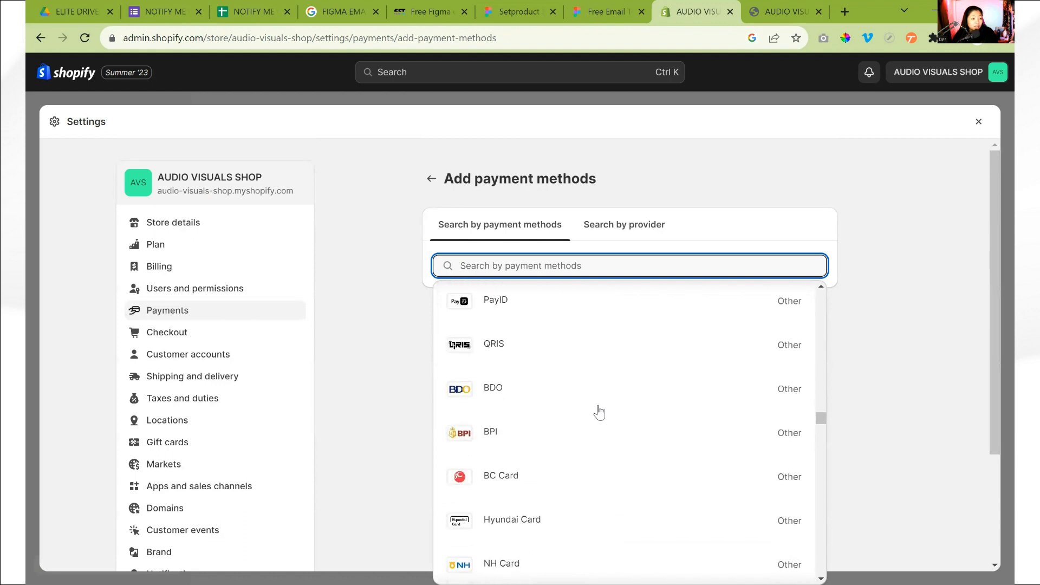
scroll(599, 413, down, 6)
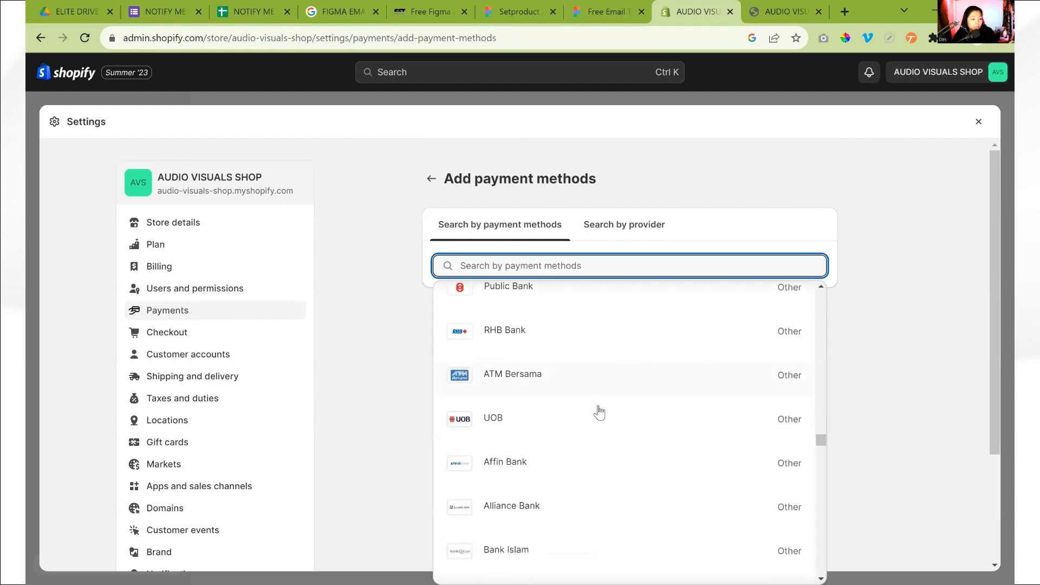
scroll(599, 413, down, 5)
scroll(599, 413, down, 15)
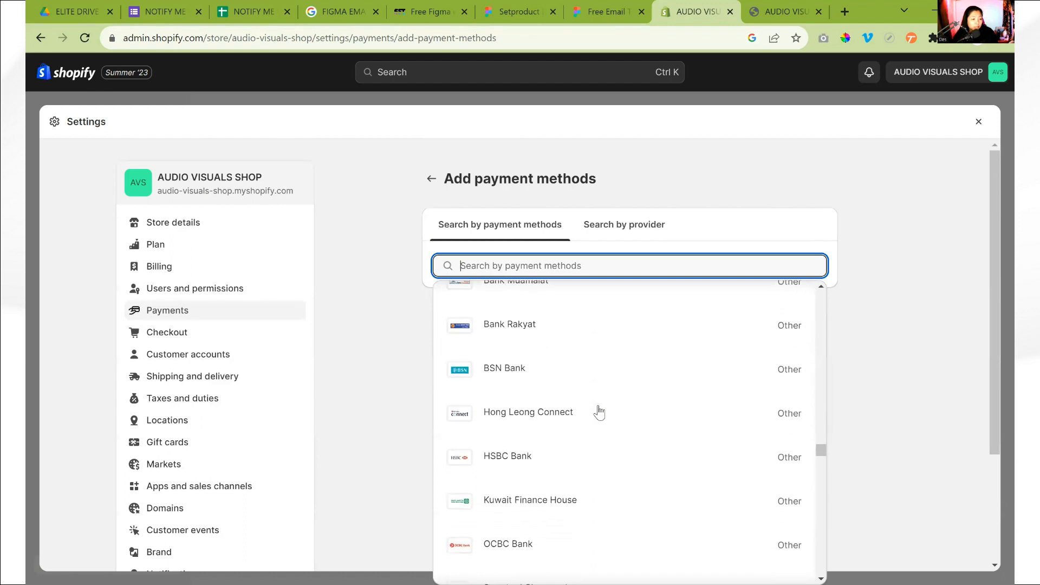
scroll(599, 413, down, 4)
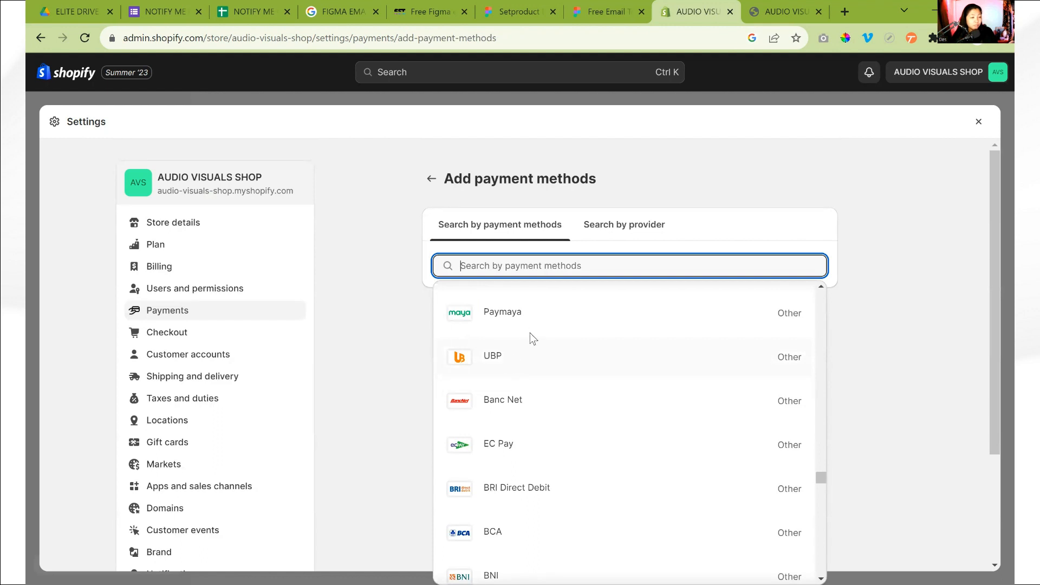
scroll(610, 419, down, 3)
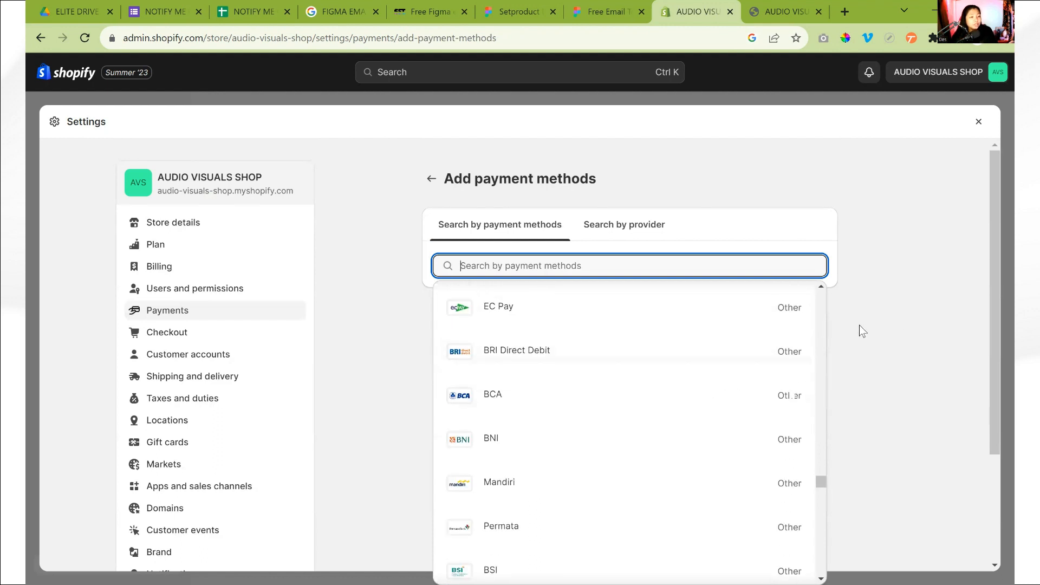
click(859, 325)
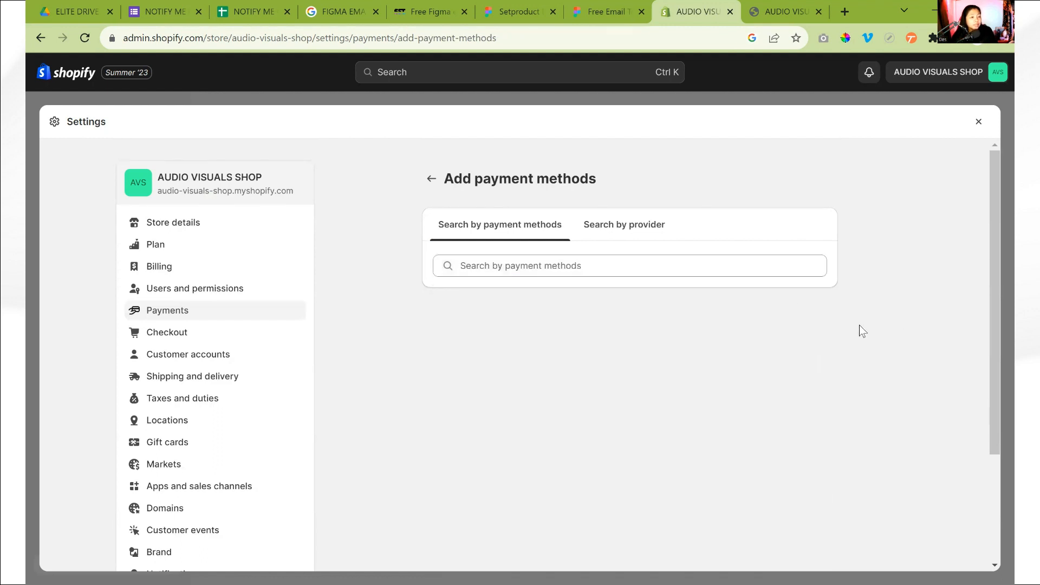
Return to the main Payments settings and review the supported, manual and customized payment sections
click(427, 185)
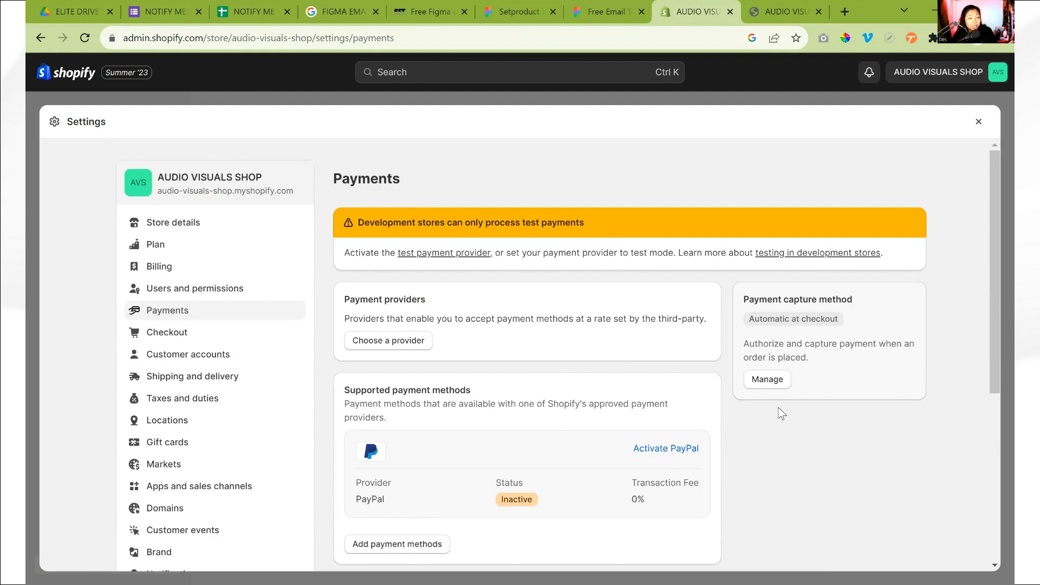
scroll(781, 414, down, 4)
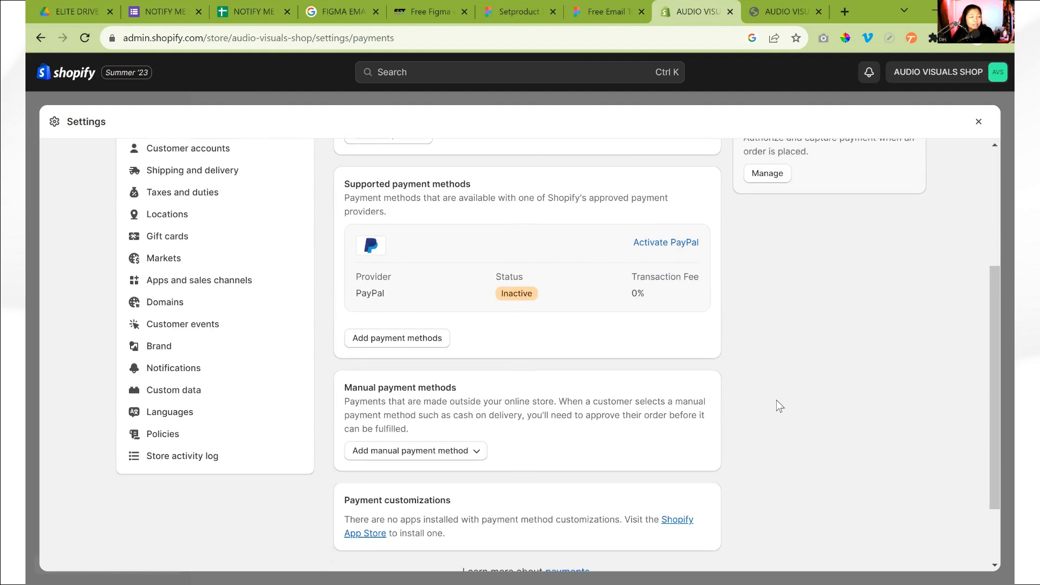
scroll(778, 406, up, 3)
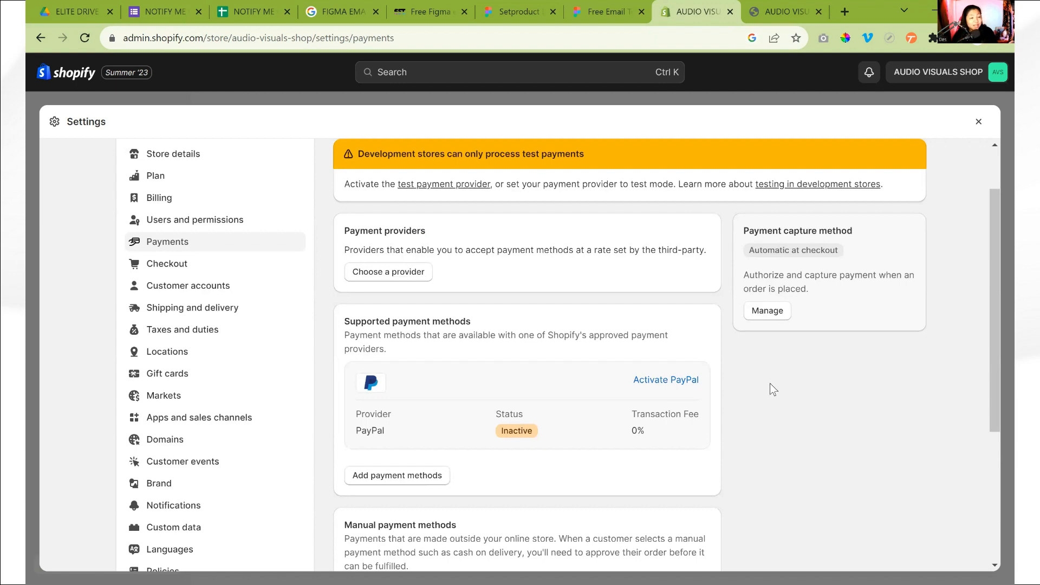
Examine the payment capture options, trying capture on fulfillment and manual capture, reselect Automatically at checkout, and close the dialog without saving
click(768, 311)
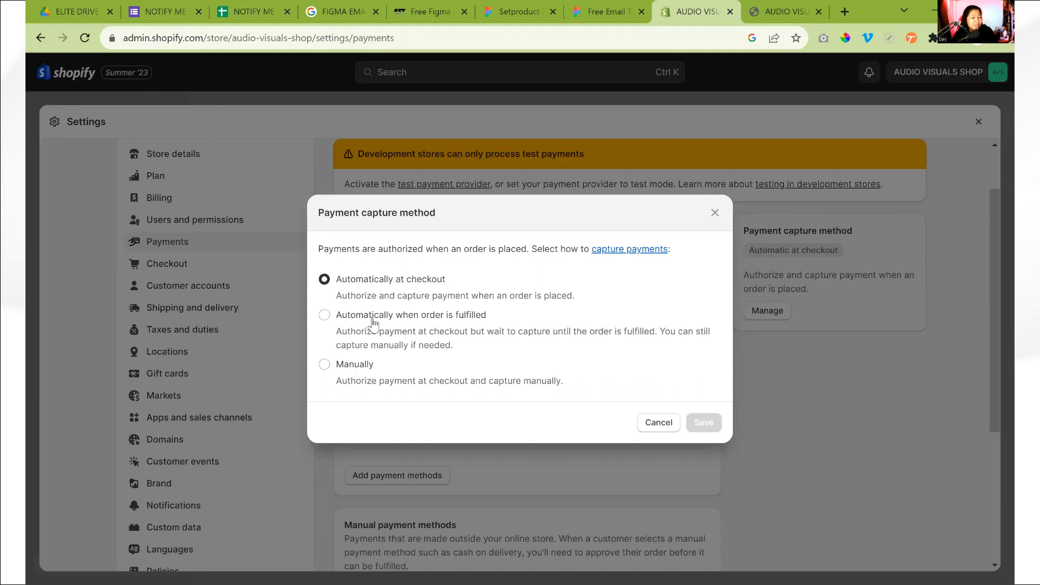
drag(336, 316, 478, 342)
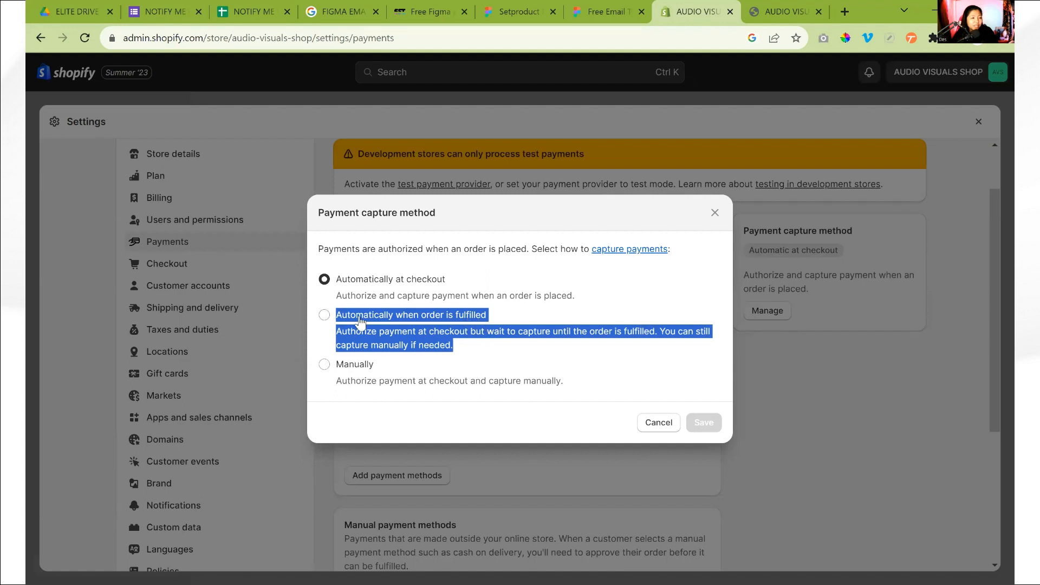
click(329, 316)
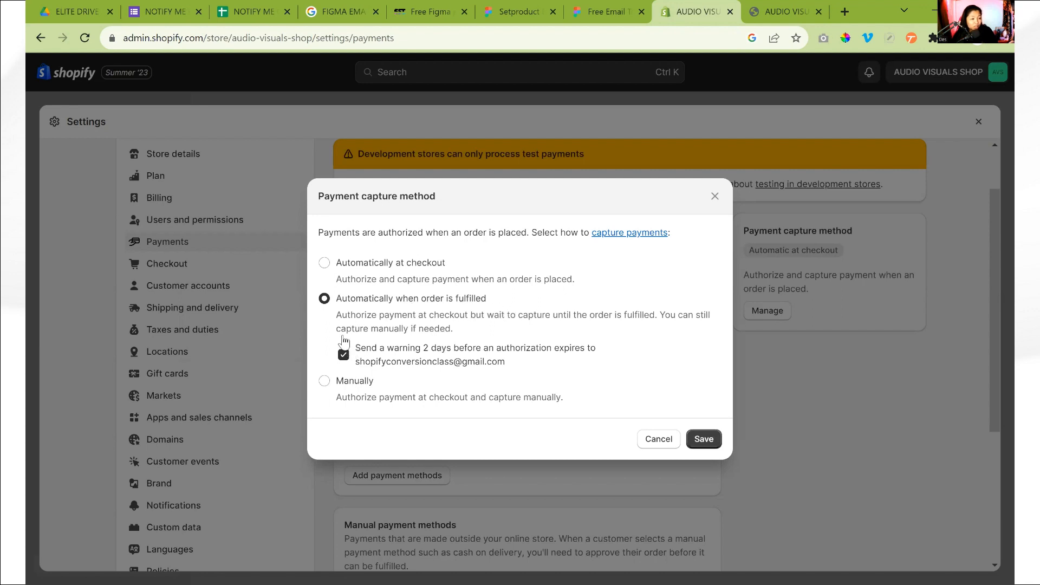
click(325, 381)
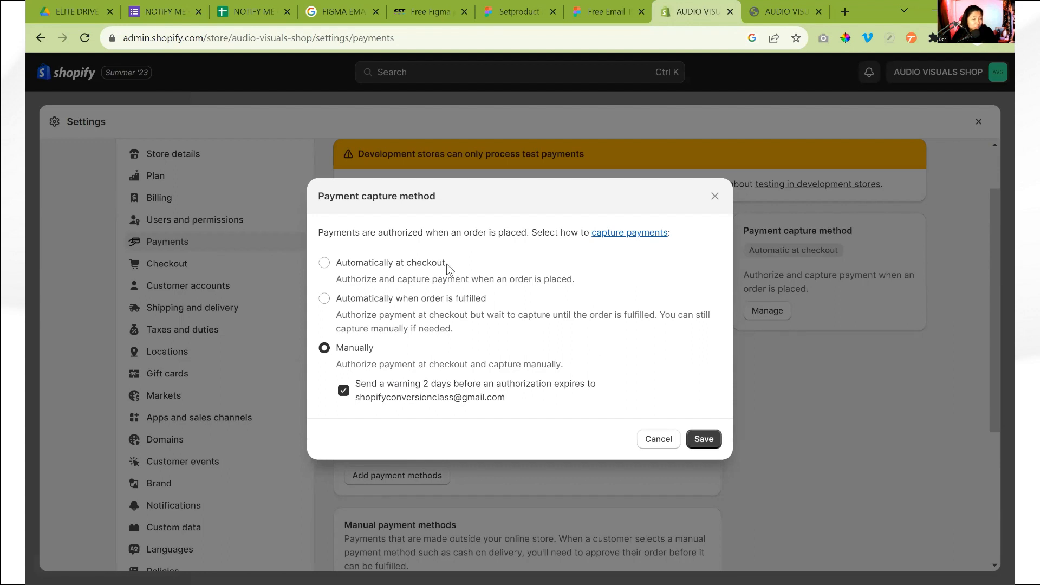
click(325, 263)
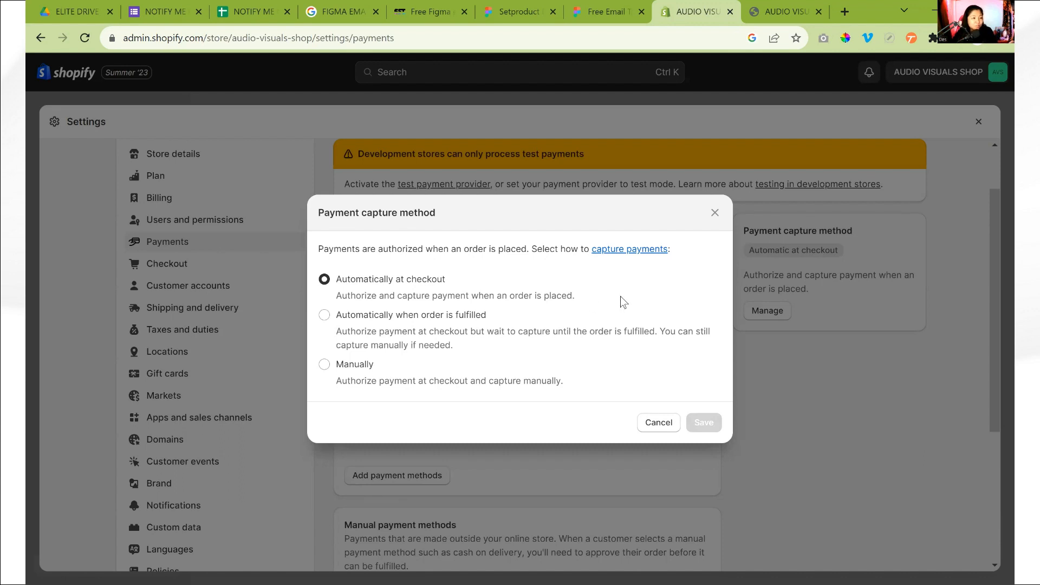
click(715, 213)
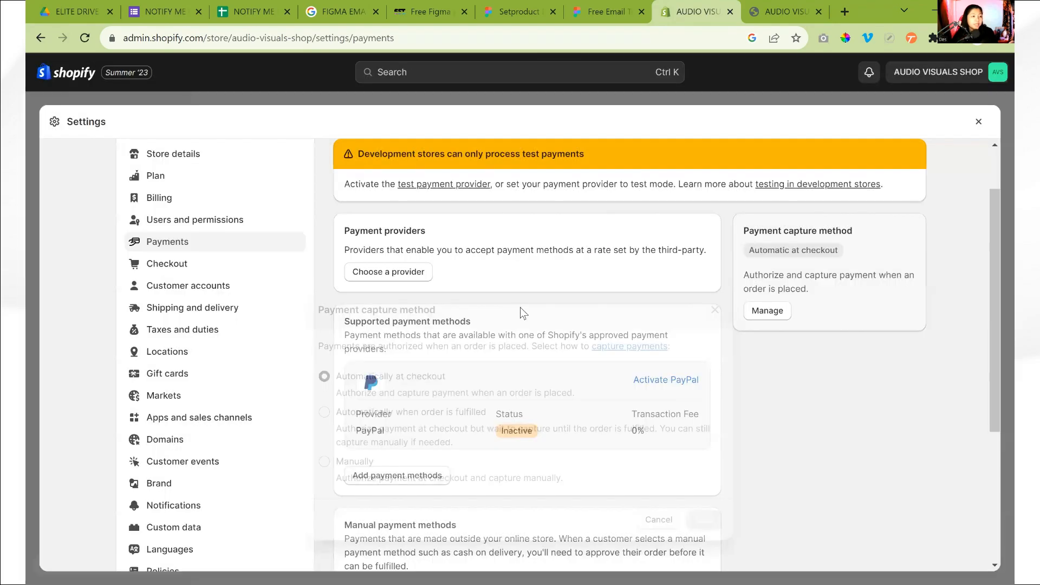